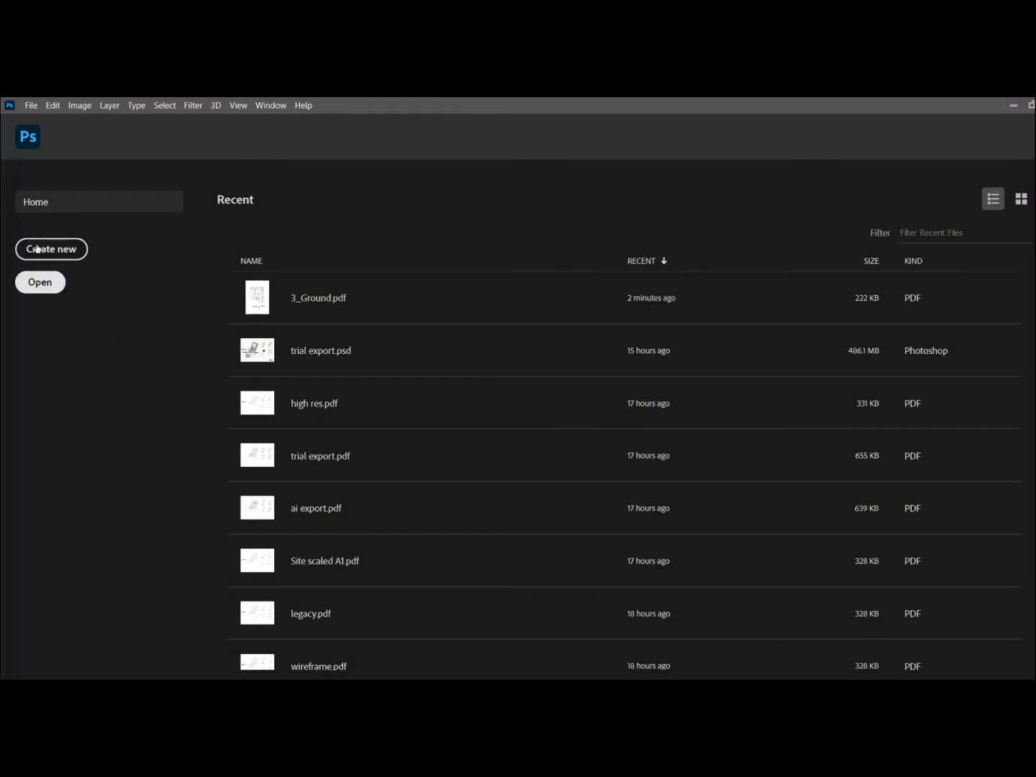
Start a new document from the 500 × 353 mm, 300 ppi Custom preset.
click(41, 245)
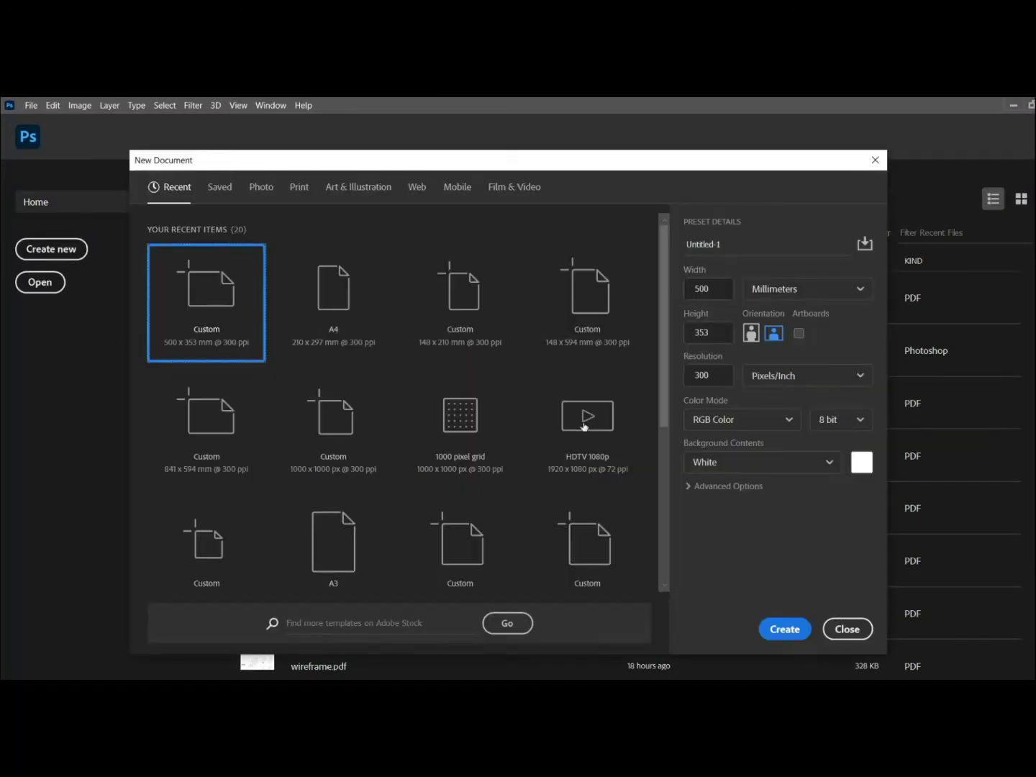
Create the blank sheet, import 6_First floor.pdf with default settings, and drag it toward Untitled-1.
click(784, 627)
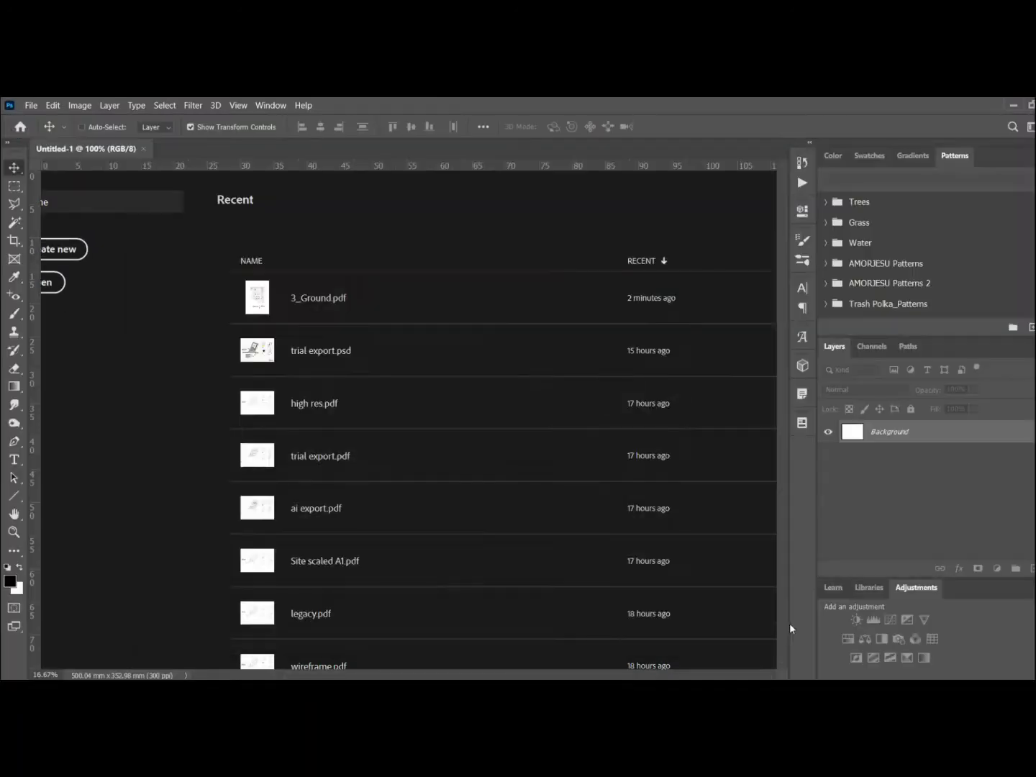
click(30, 107)
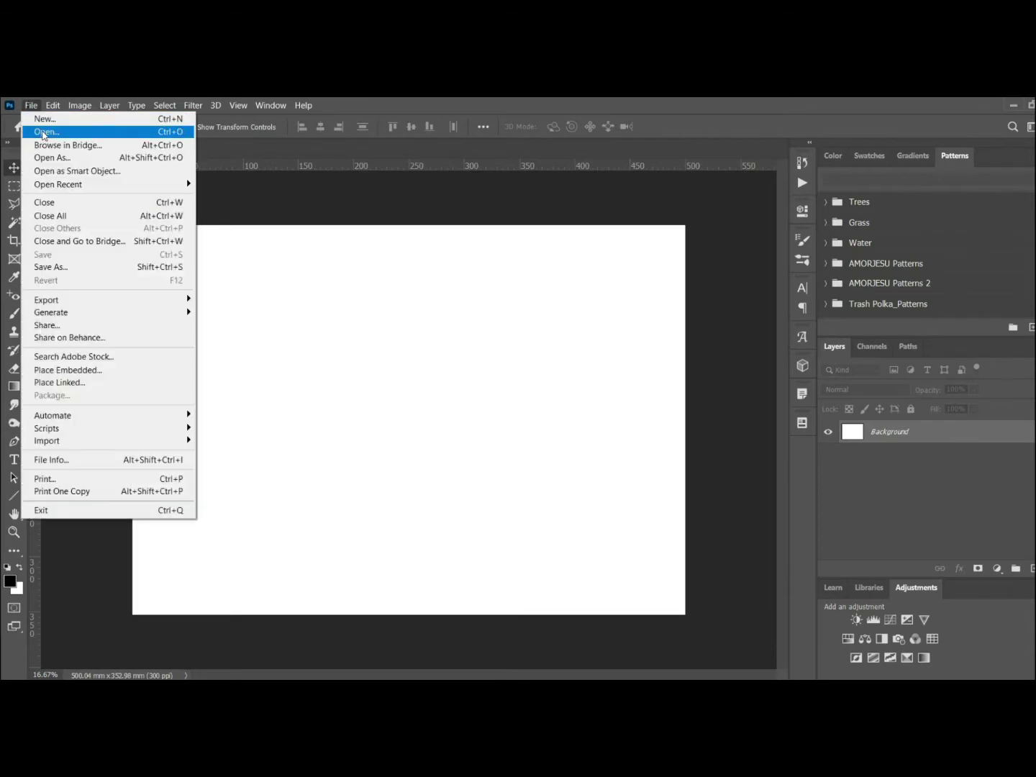
click(43, 133)
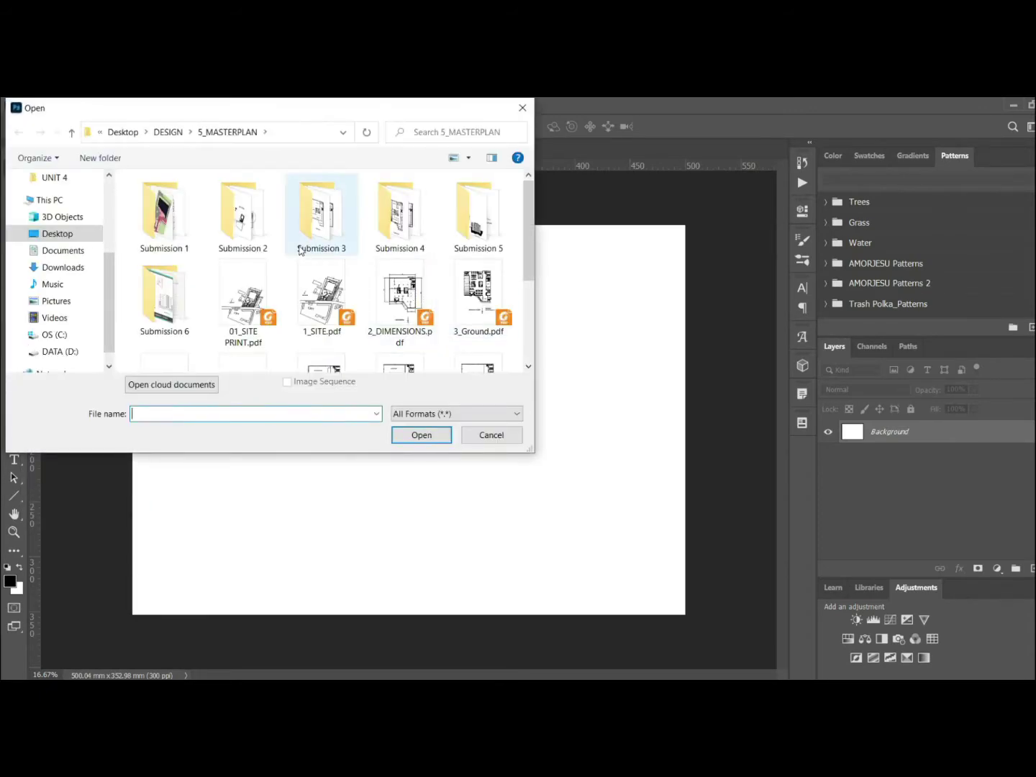
scroll(290, 296, down, 1)
double_click(333, 324)
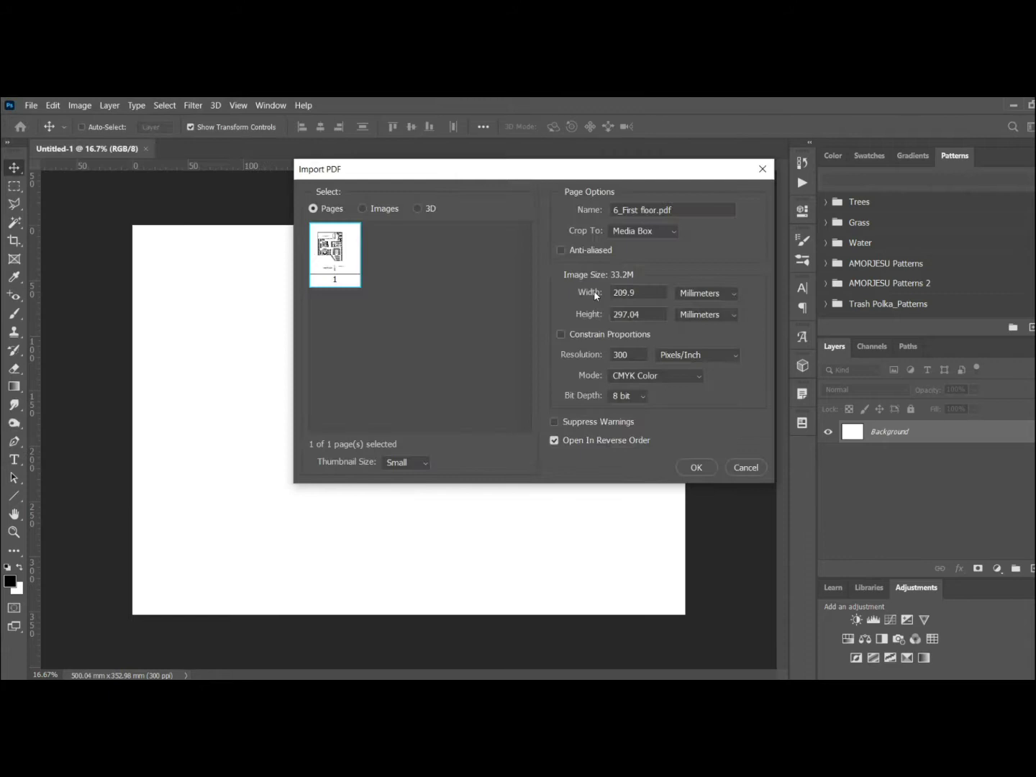
click(696, 469)
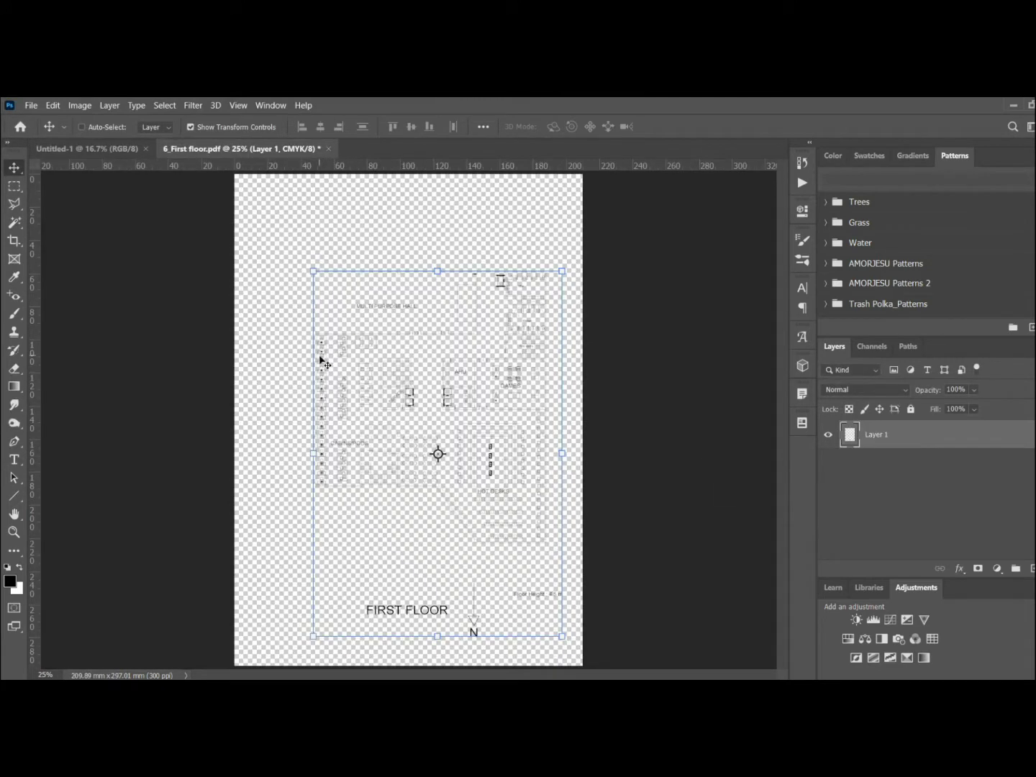
drag(320, 359, 144, 191)
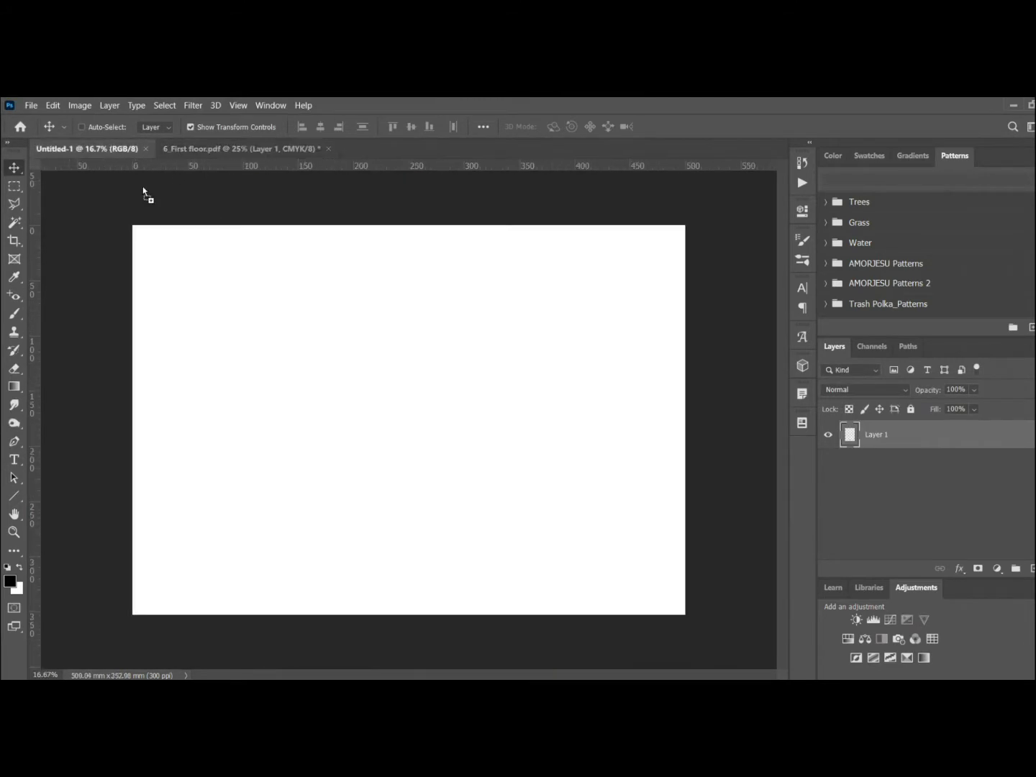
Drop the floor plan onto the sheet as Layer 1 and commit its position.
drag(330, 373, 321, 353)
key(ctrl+t)
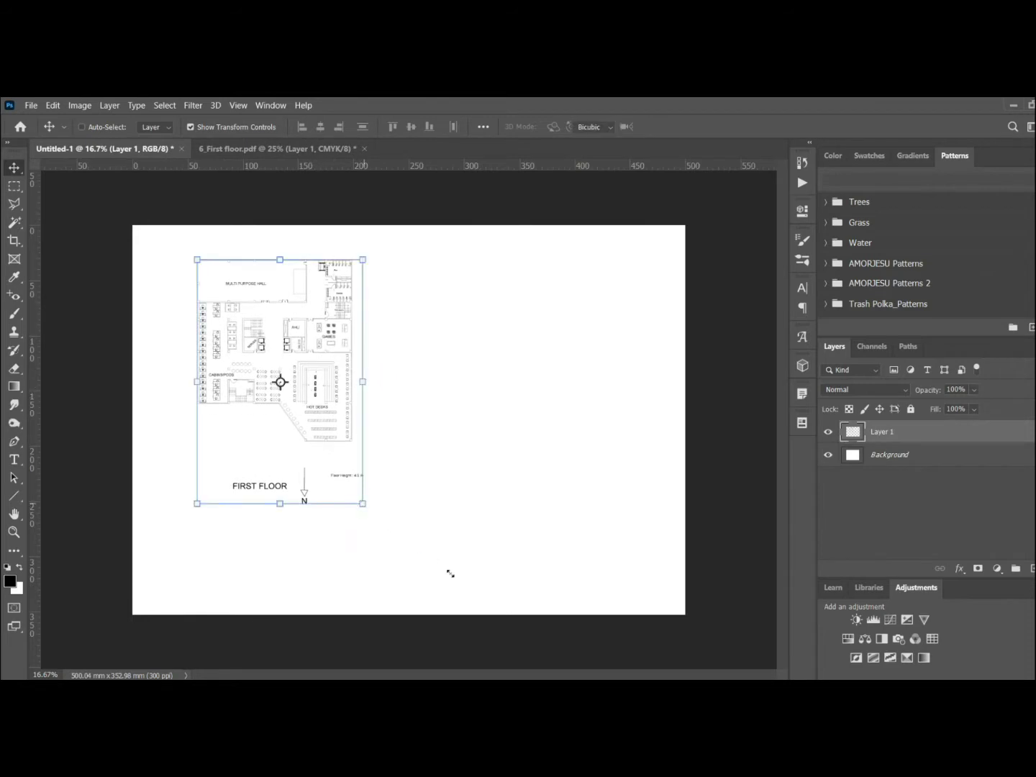
key(Return)
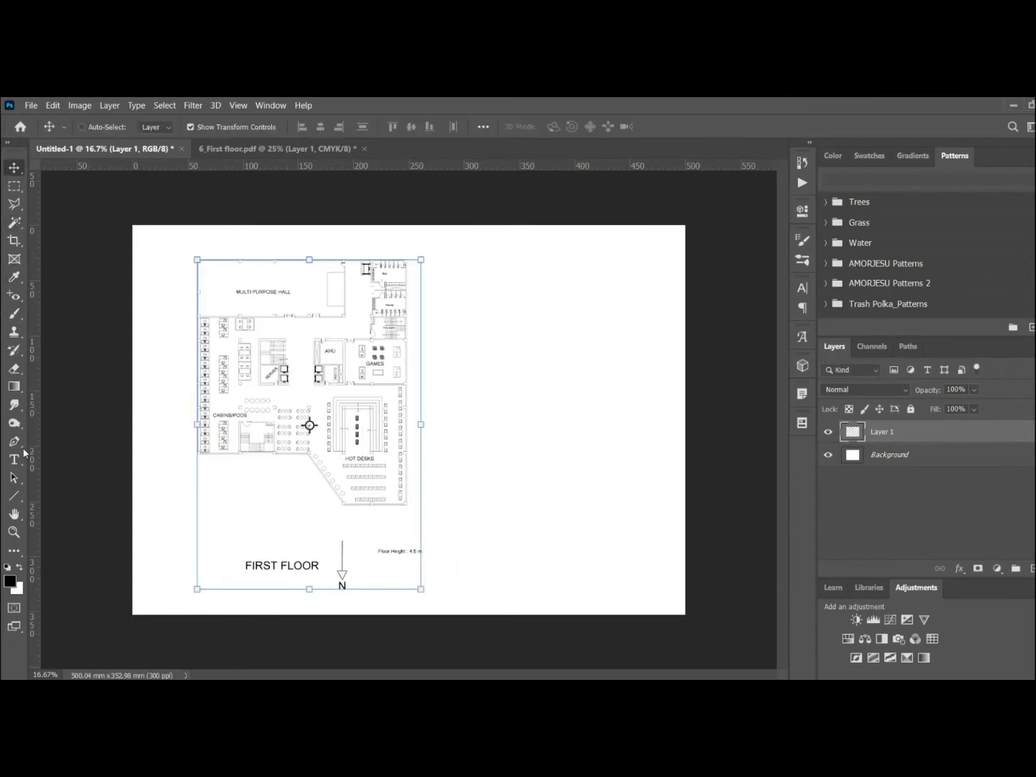
Delete everything outside the plan drawing, removing the FIRST FLOOR title, north arrow and height note.
click(12, 189)
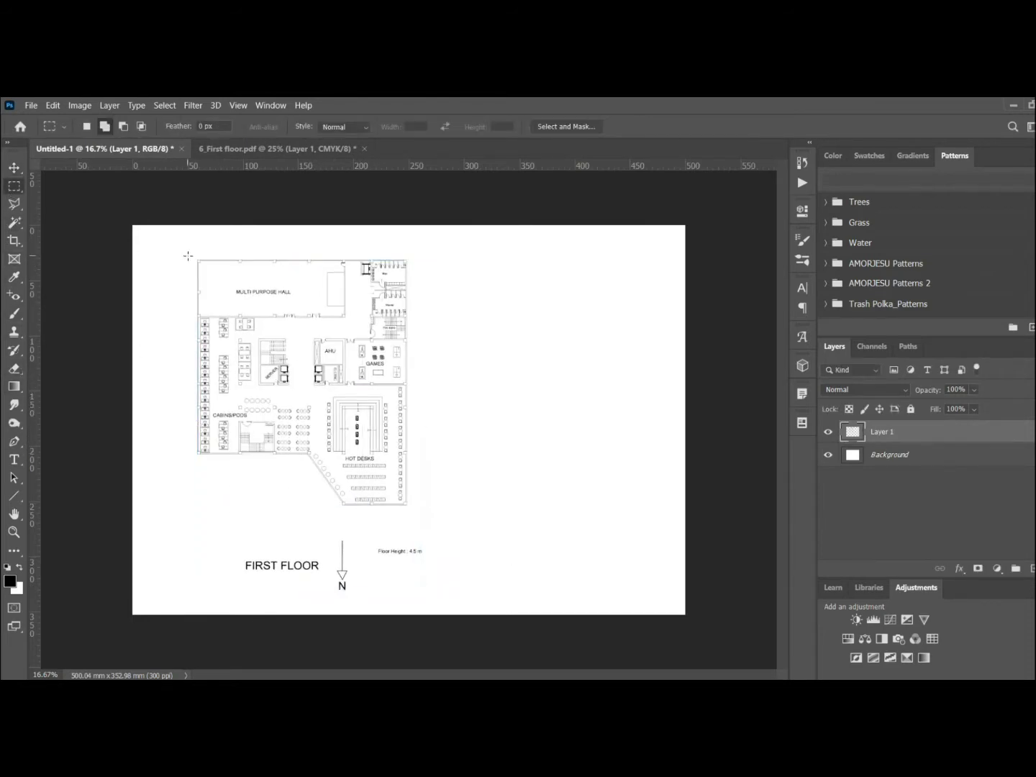
drag(179, 246, 454, 519)
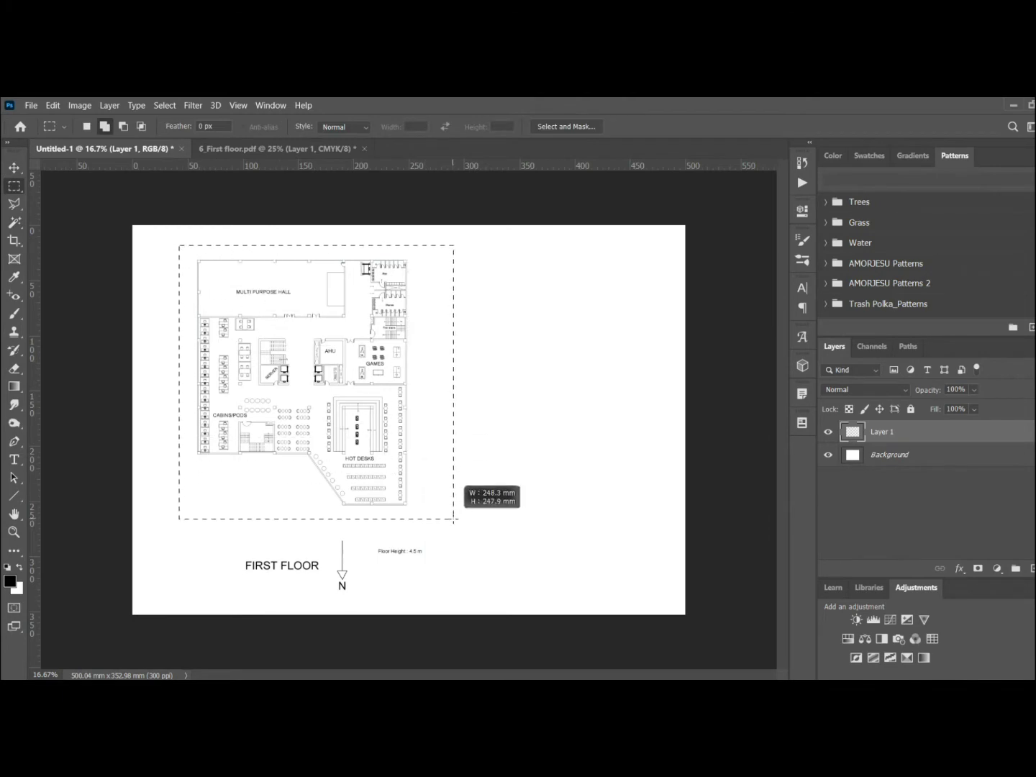
right_click(374, 496)
click(404, 263)
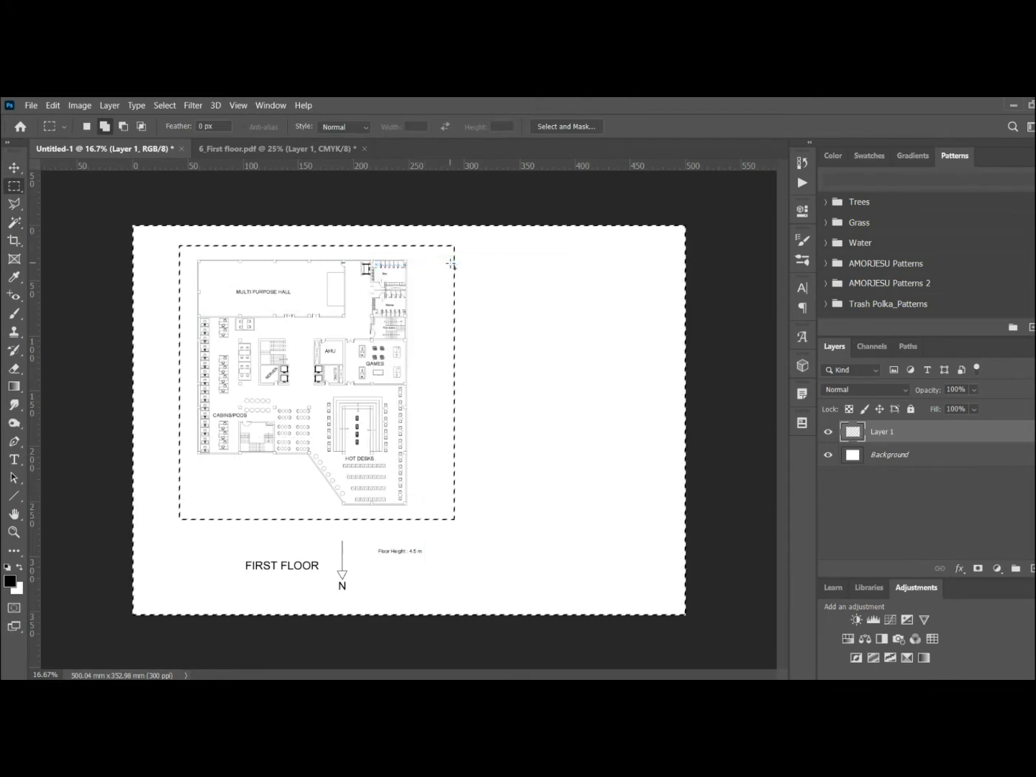
key(Delete)
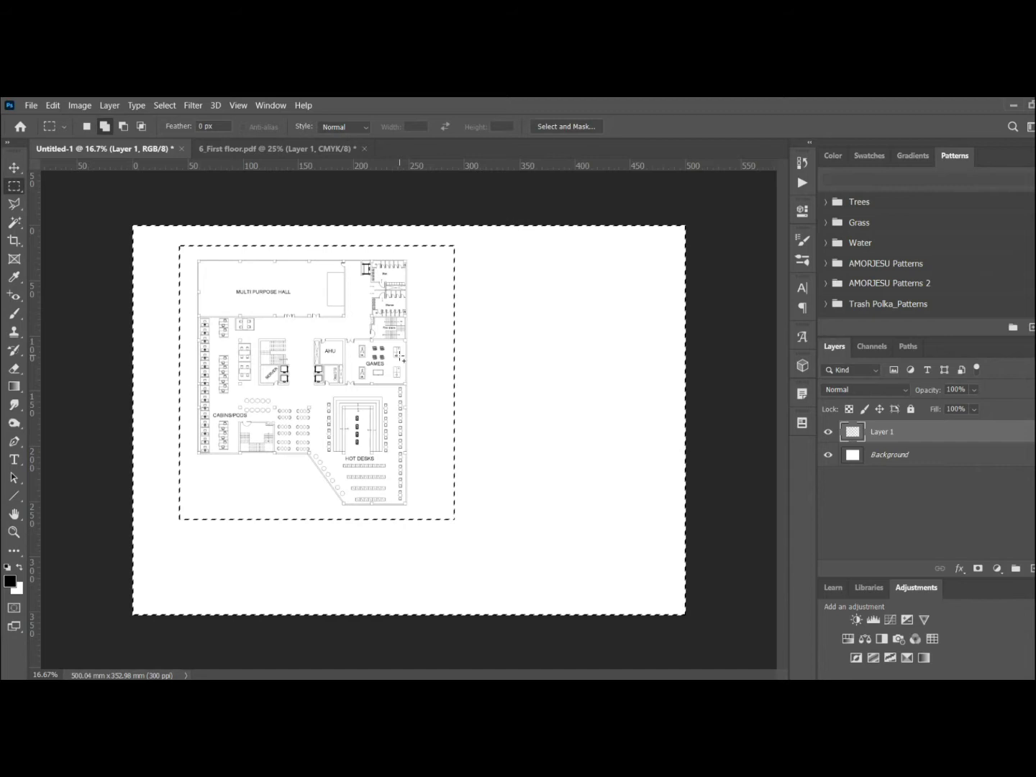
key(ctrl+d)
key(v)
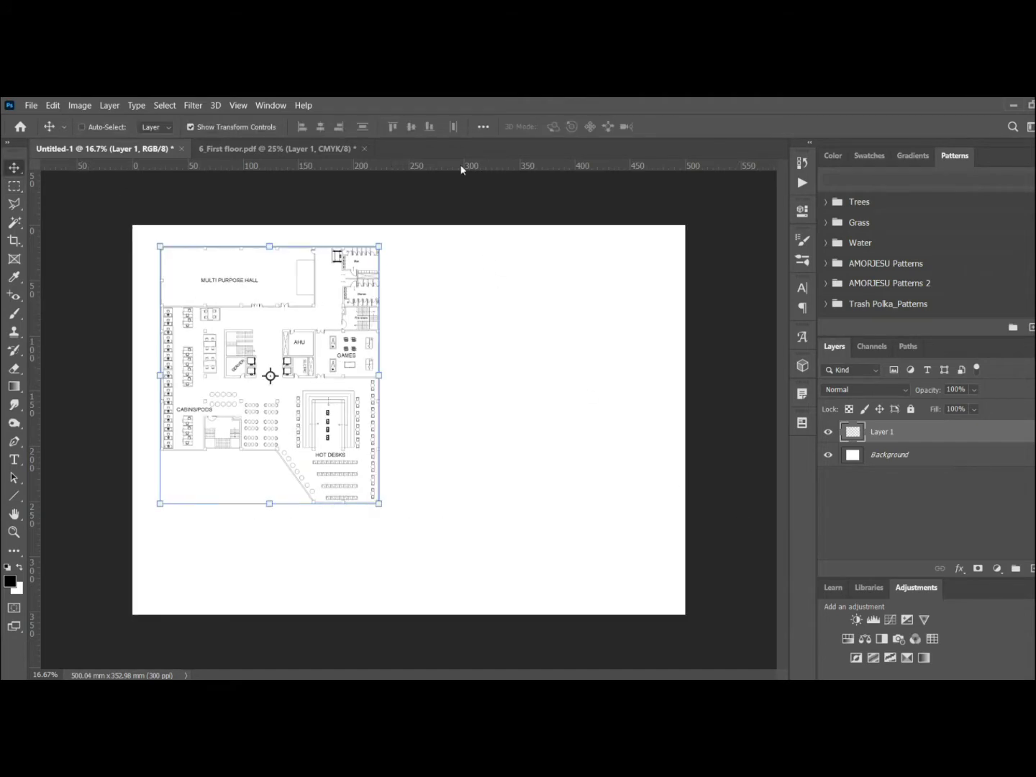
Add margin guides near the top, left, right and bottom edges of the sheet.
drag(462, 170, 465, 236)
drag(34, 403, 144, 406)
drag(34, 468, 674, 502)
drag(405, 169, 404, 572)
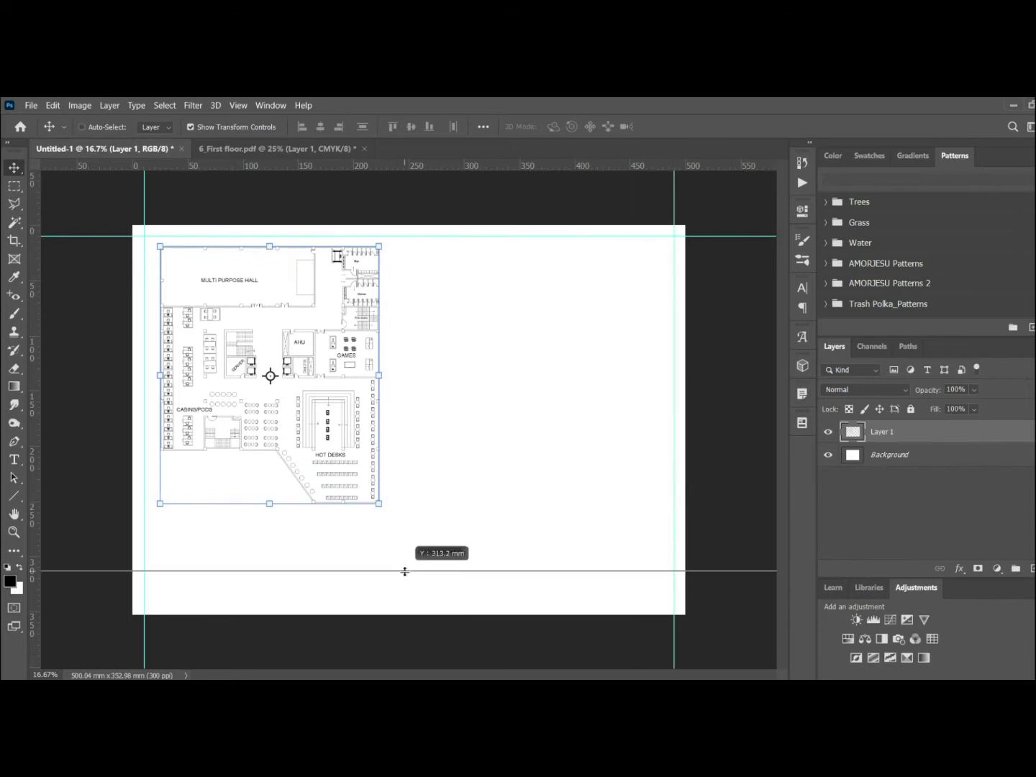
Scale the floor plan down to about 92% around its centre.
key(ctrl+t)
drag(379, 503, 303, 409)
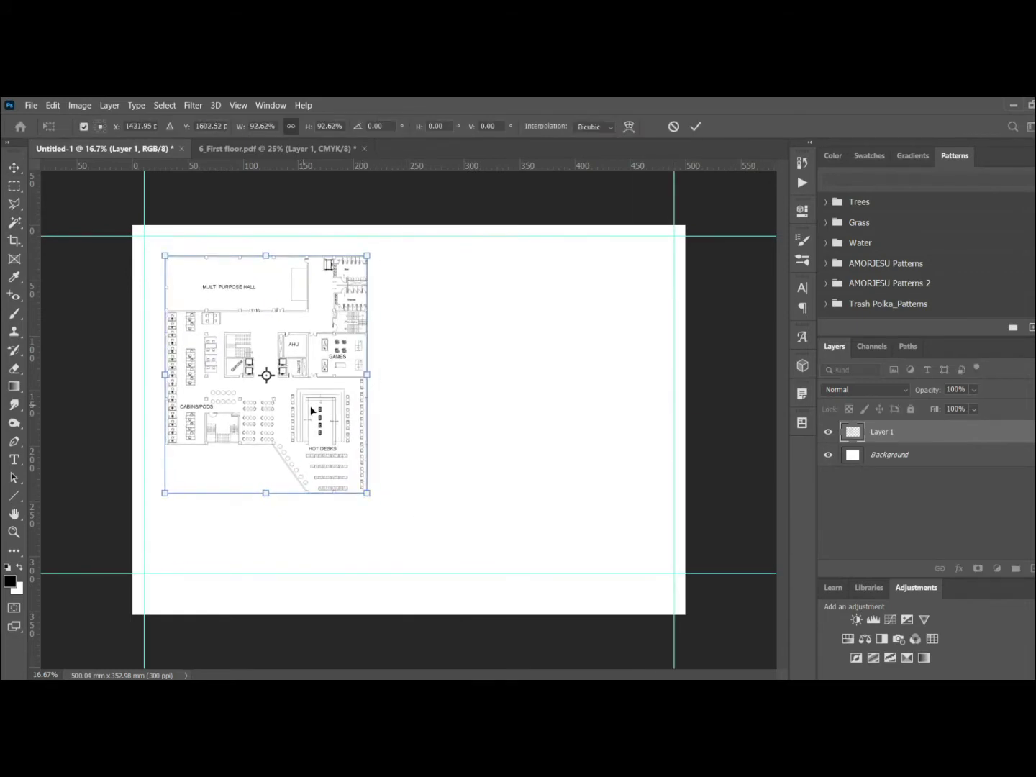
key(ctrl+z)
key(Return)
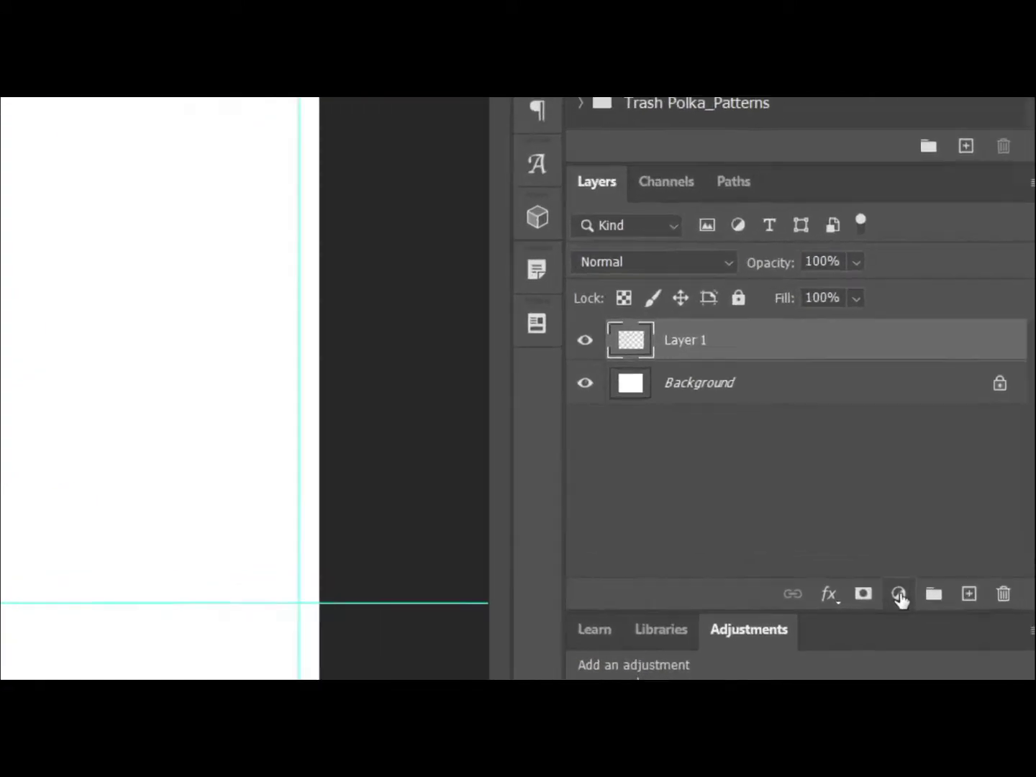
Add an Invert adjustment layer above Layer 1, making the sheet black with white plan lines.
click(998, 570)
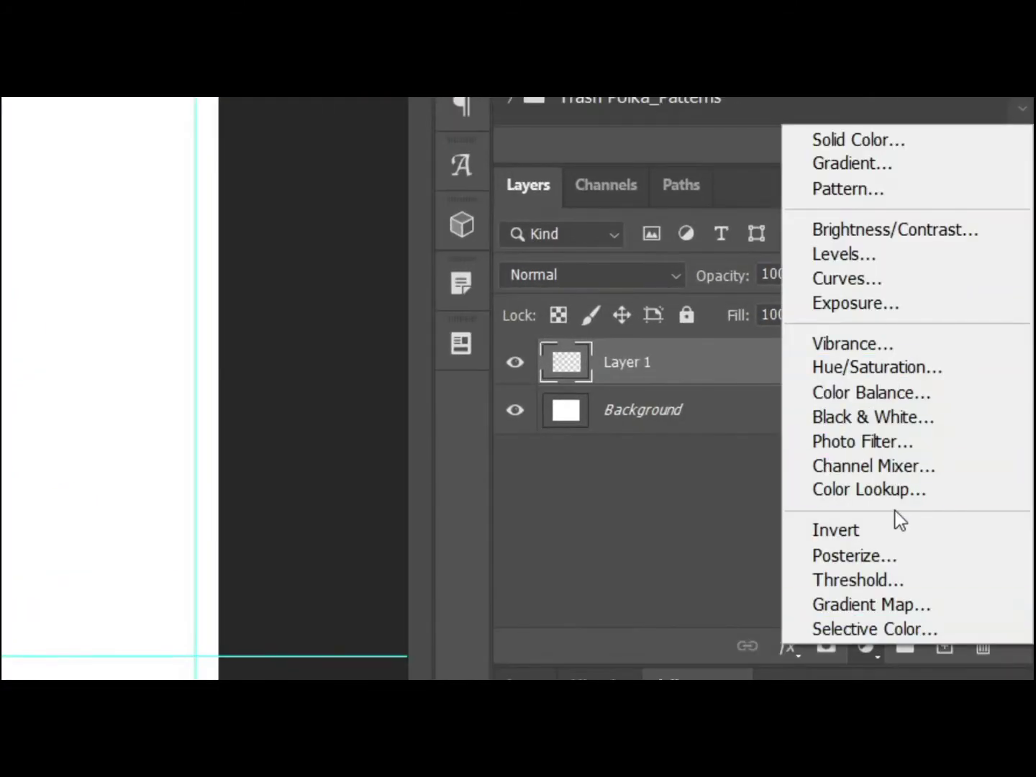
click(890, 528)
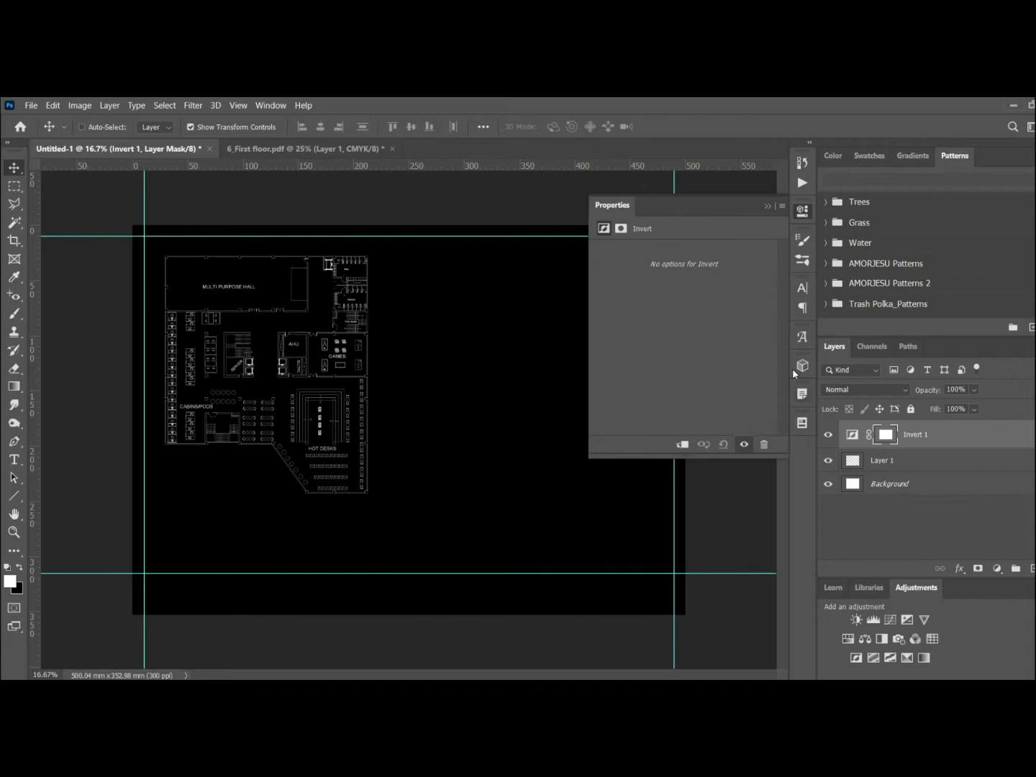
click(765, 208)
drag(929, 435, 938, 469)
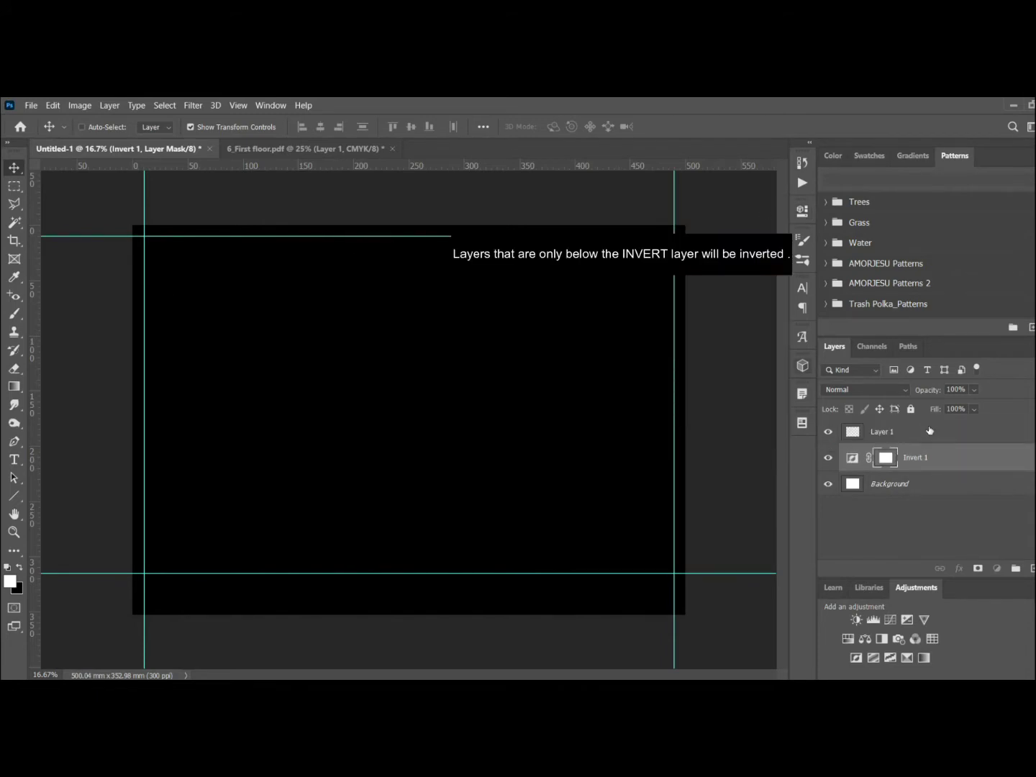
drag(929, 459, 926, 438)
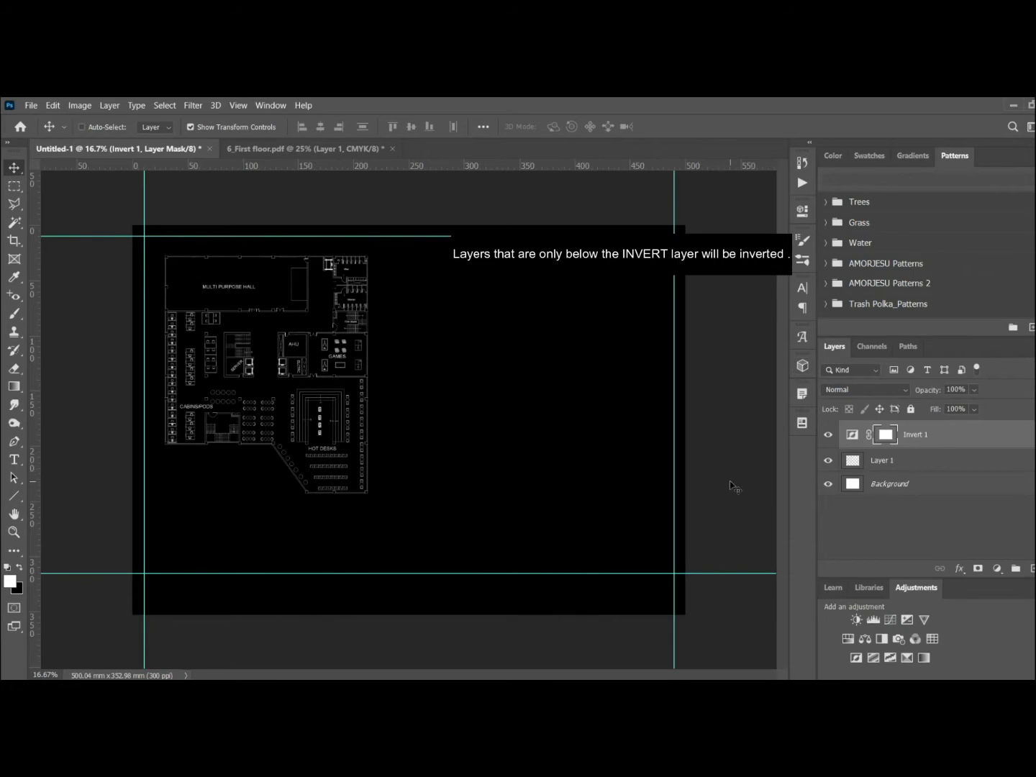
scroll(234, 362, up, 5)
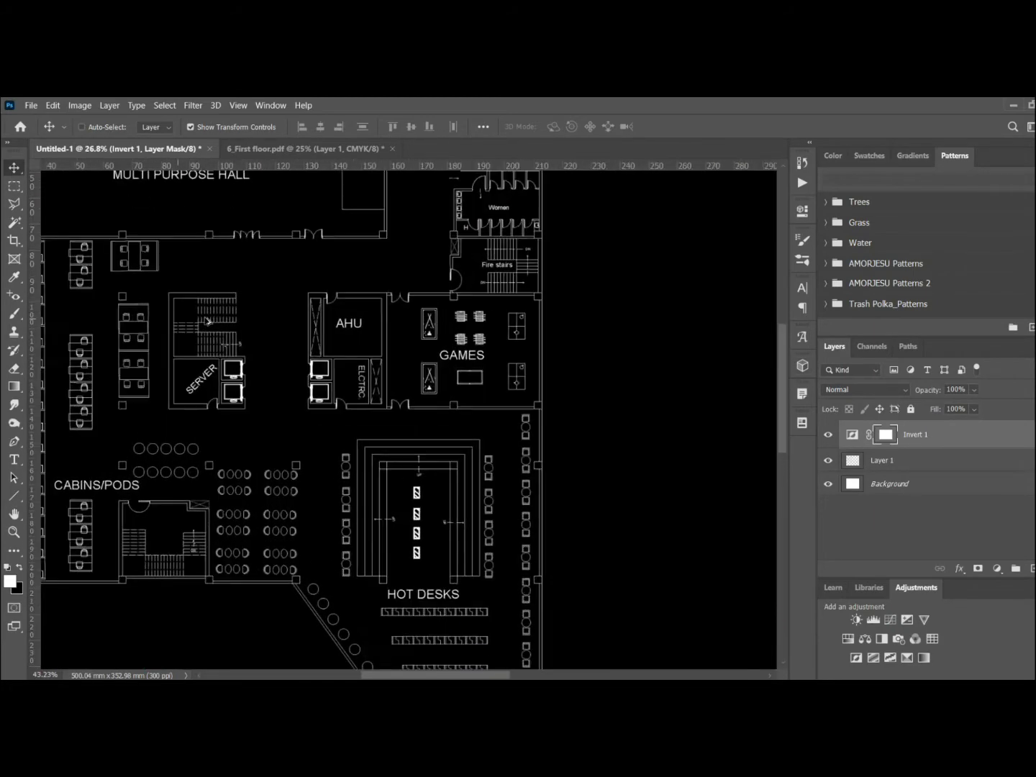
scroll(231, 362, up, 1)
scroll(236, 346, up, 2)
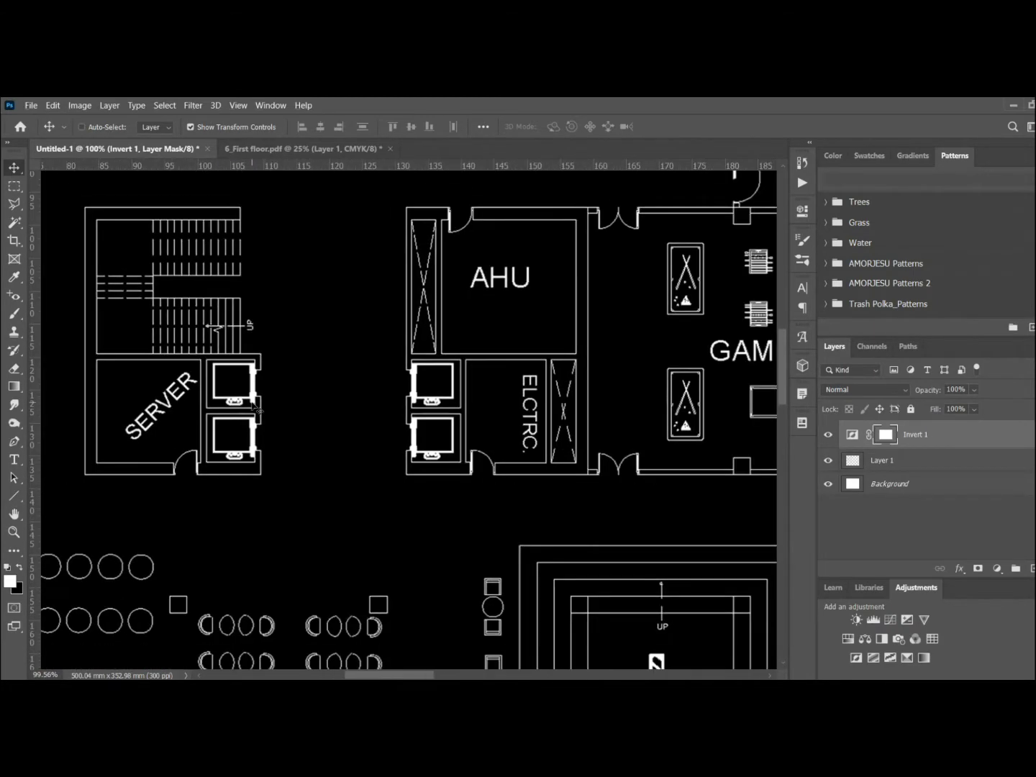
Fill the lift boxes beside SERVER and AHU with a #0df7e4 colour fill below the Invert layer.
click(13, 188)
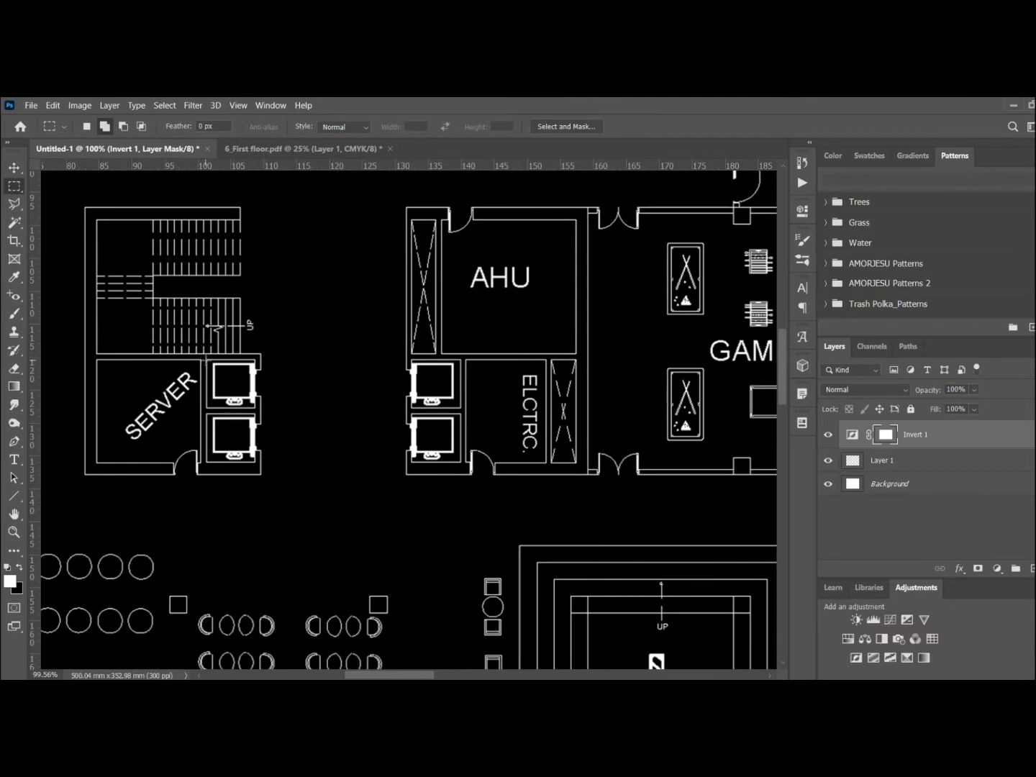
mouse_move(206, 360)
mouse_down()
mouse_move(256, 409)
mouse_move(256, 462)
mouse_up()
drag(409, 360, 463, 464)
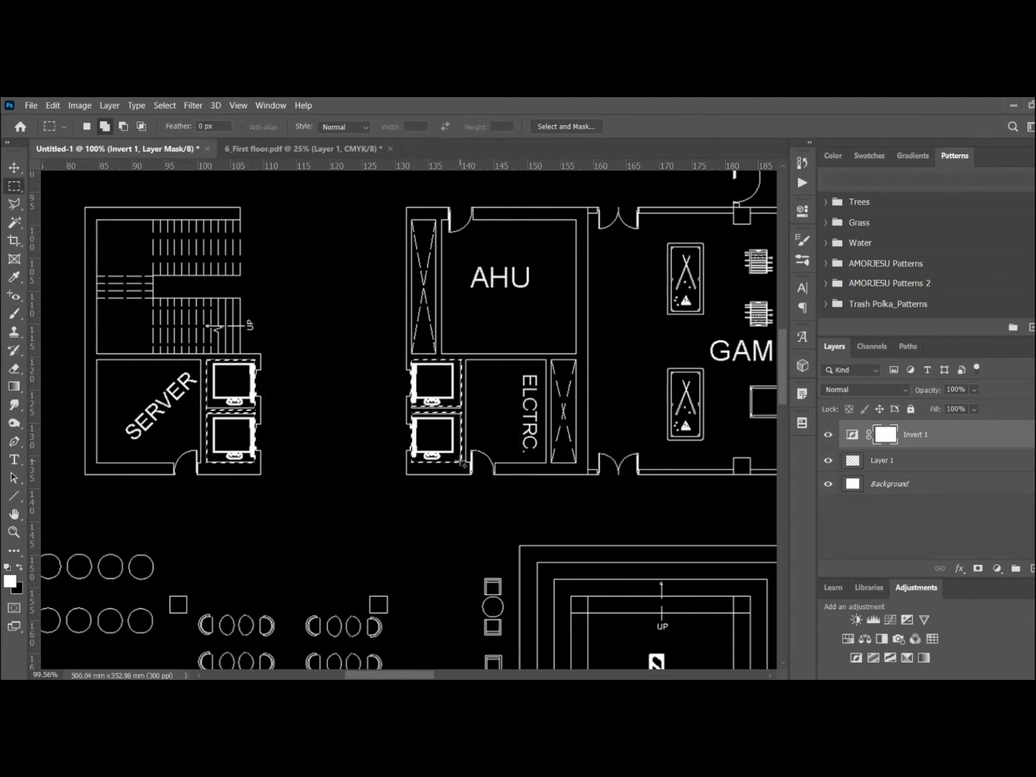
click(997, 568)
click(987, 330)
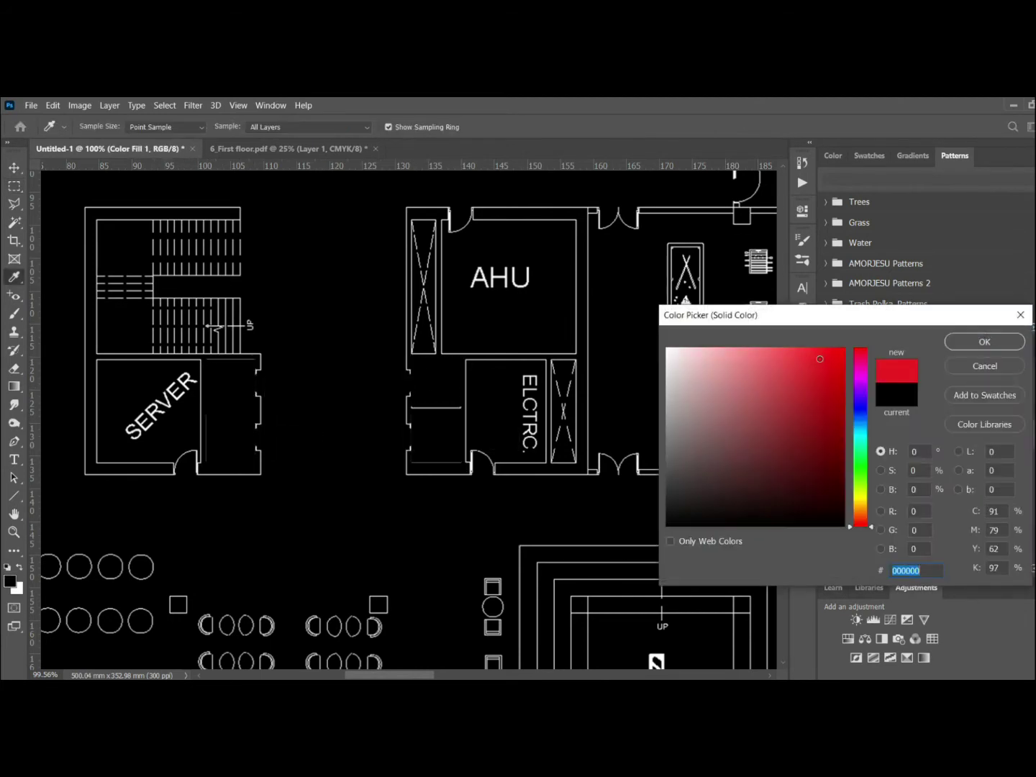
text(0df7e4)
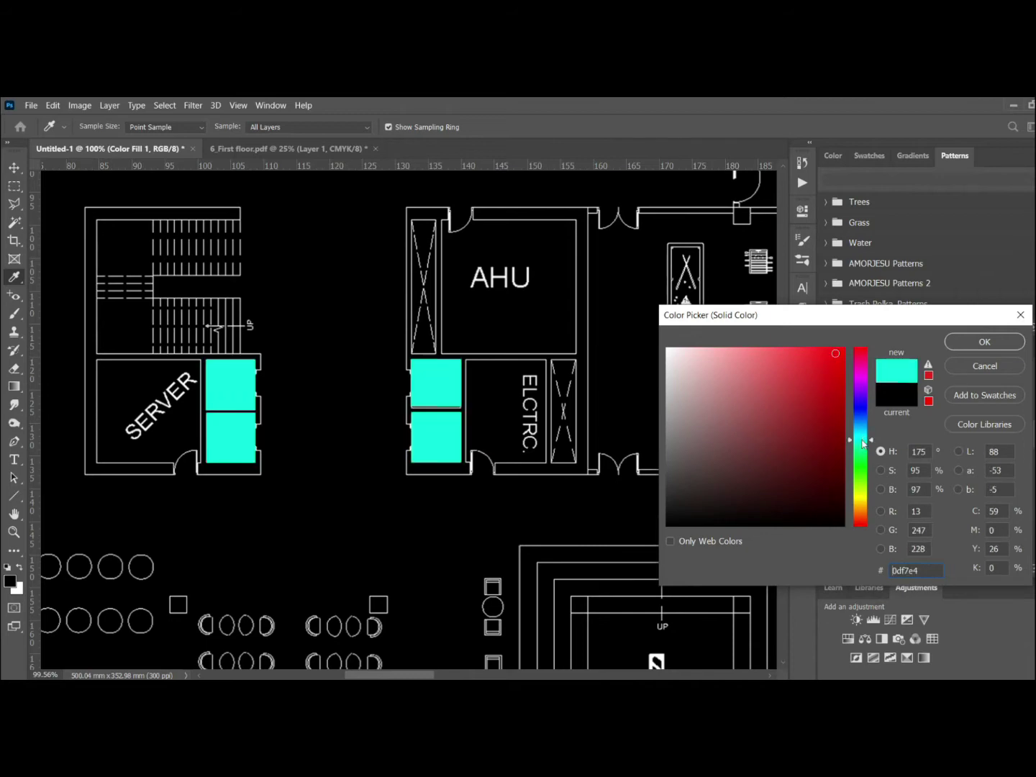
click(965, 344)
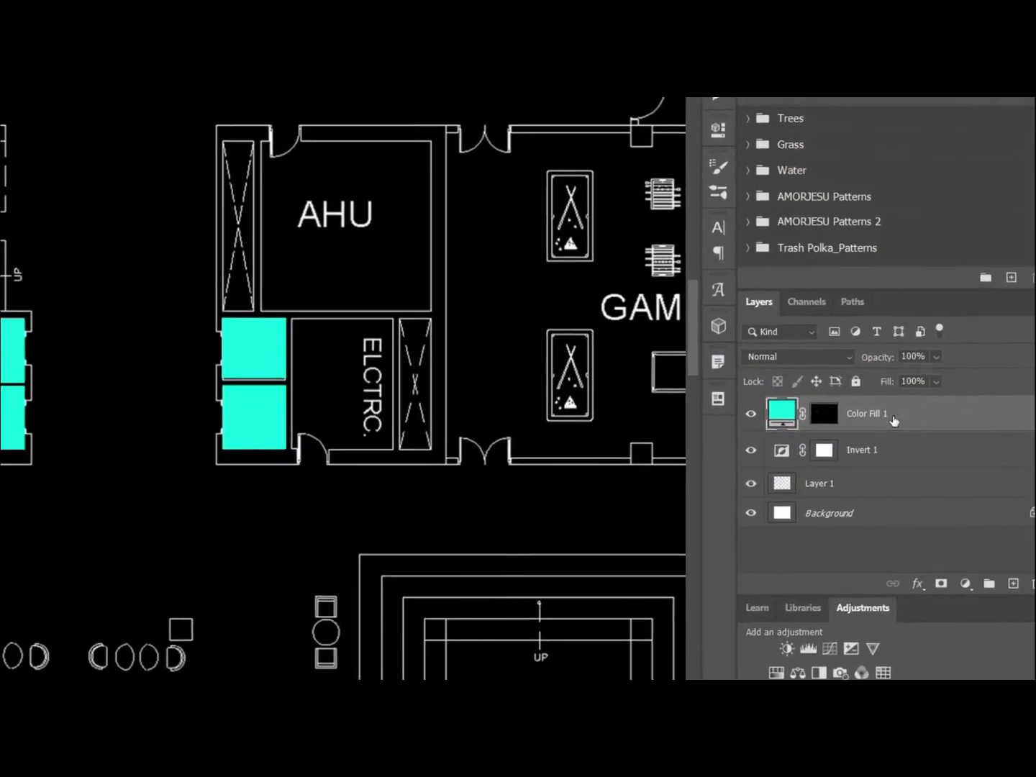
drag(893, 421, 855, 456)
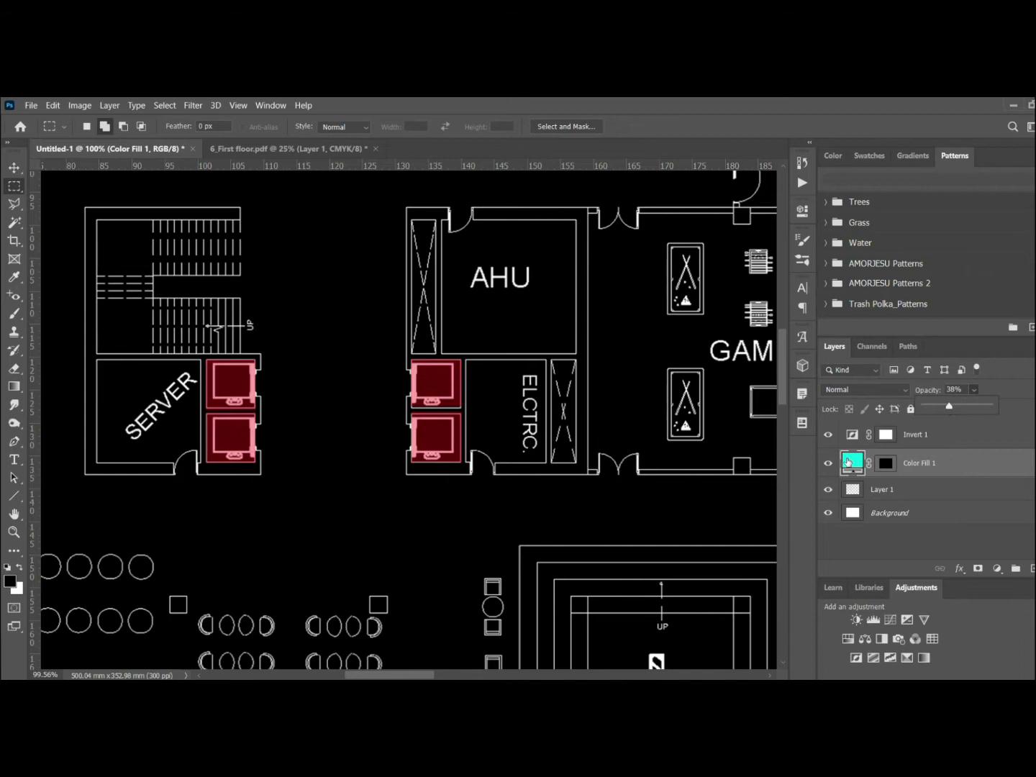
Recolour the lift highlight fill to red and zoom out to the whole sheet.
double_click(852, 463)
click(856, 351)
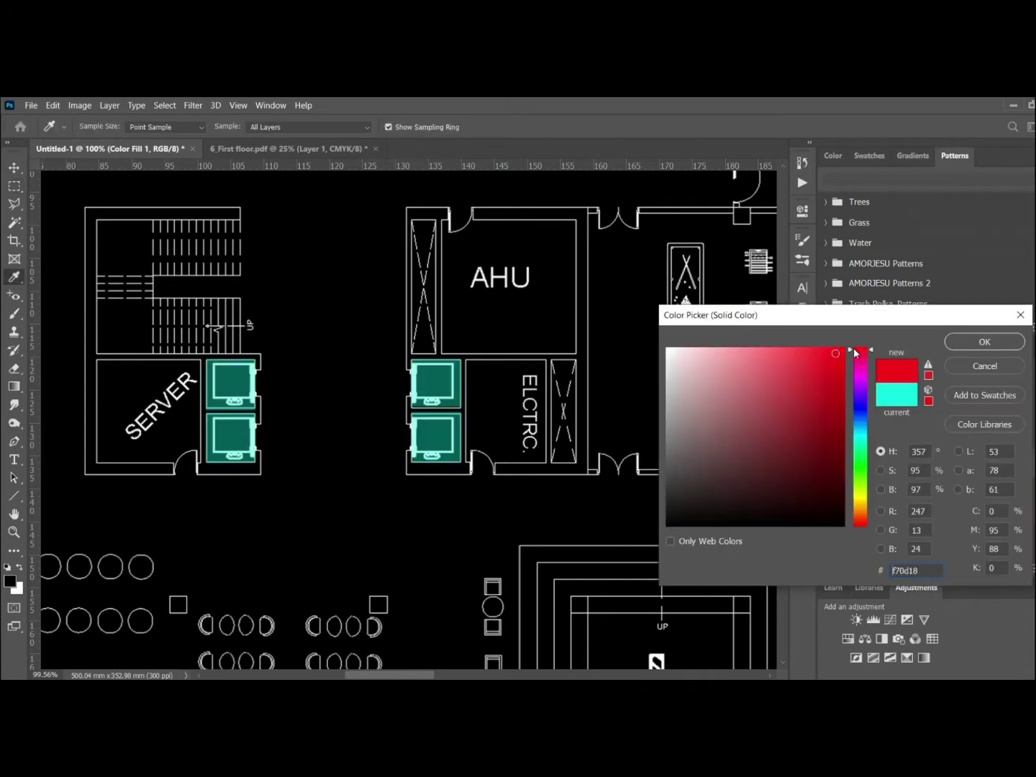
click(984, 342)
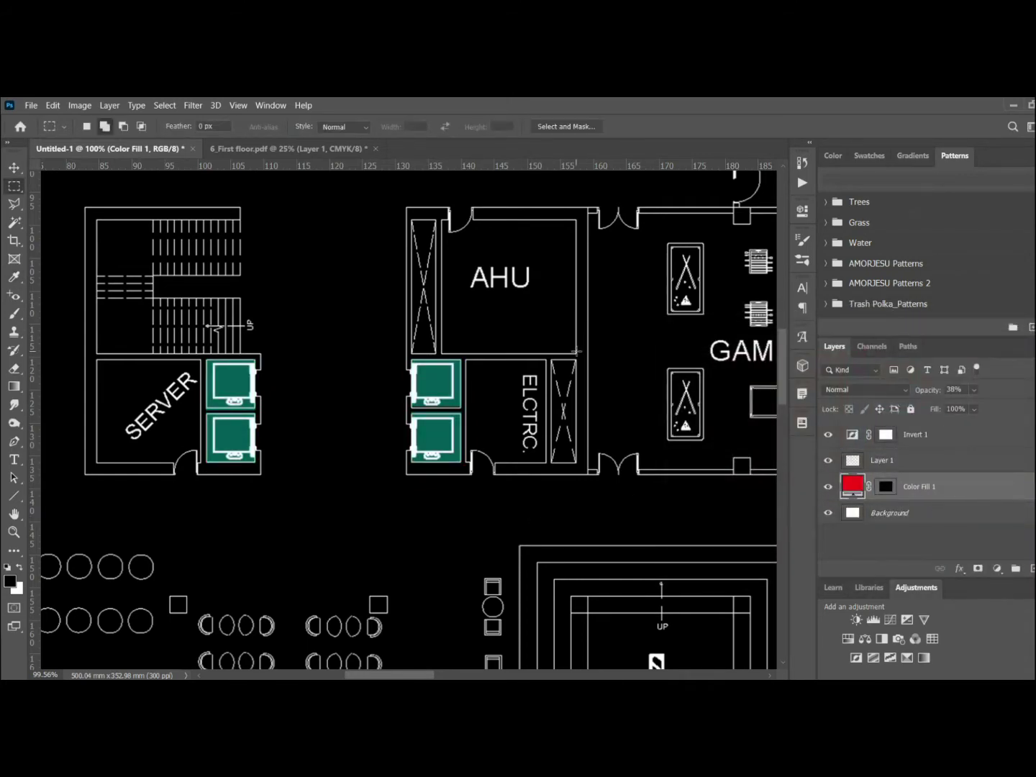
key(ctrl+minus)
key(ctrl+minus)
Select Layer 1 together with the lift Color Fill and rescale them within the margins.
click(883, 461)
key(ctrl+t)
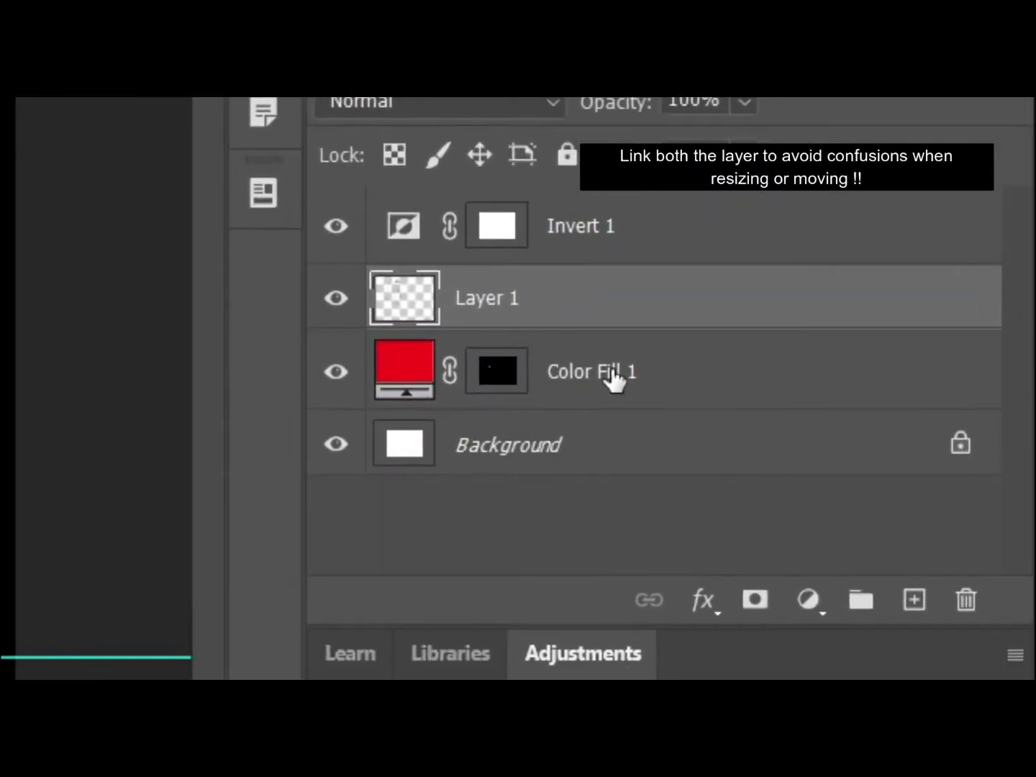
ctrl+click(671, 366)
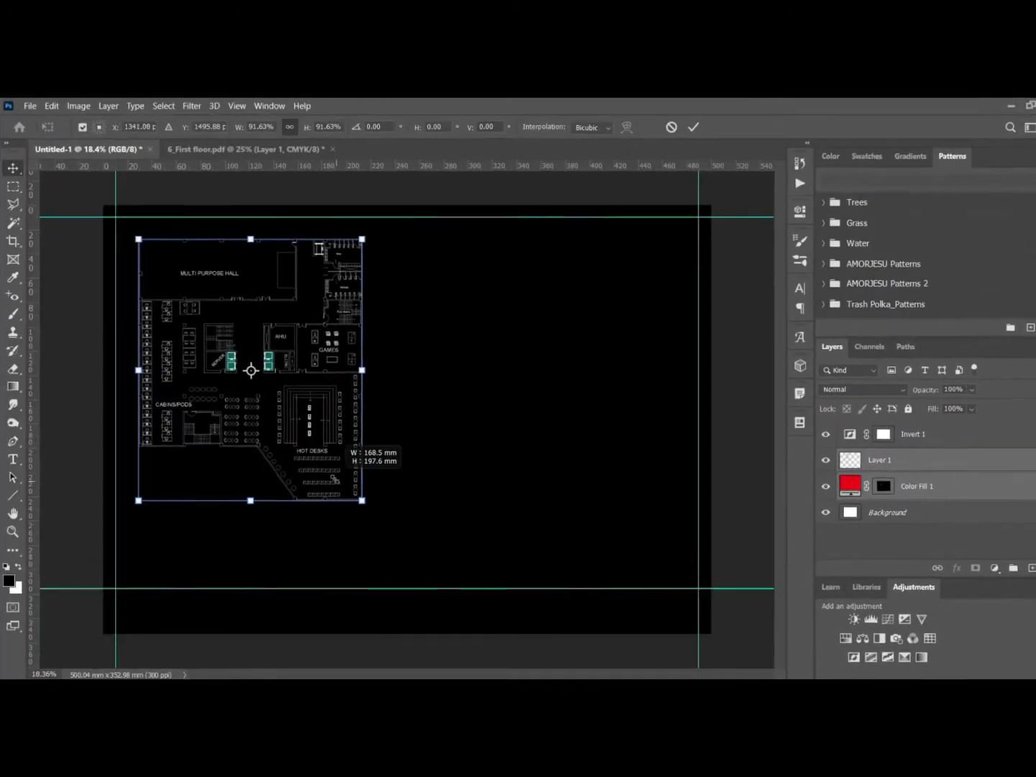
drag(60, 464, 343, 476)
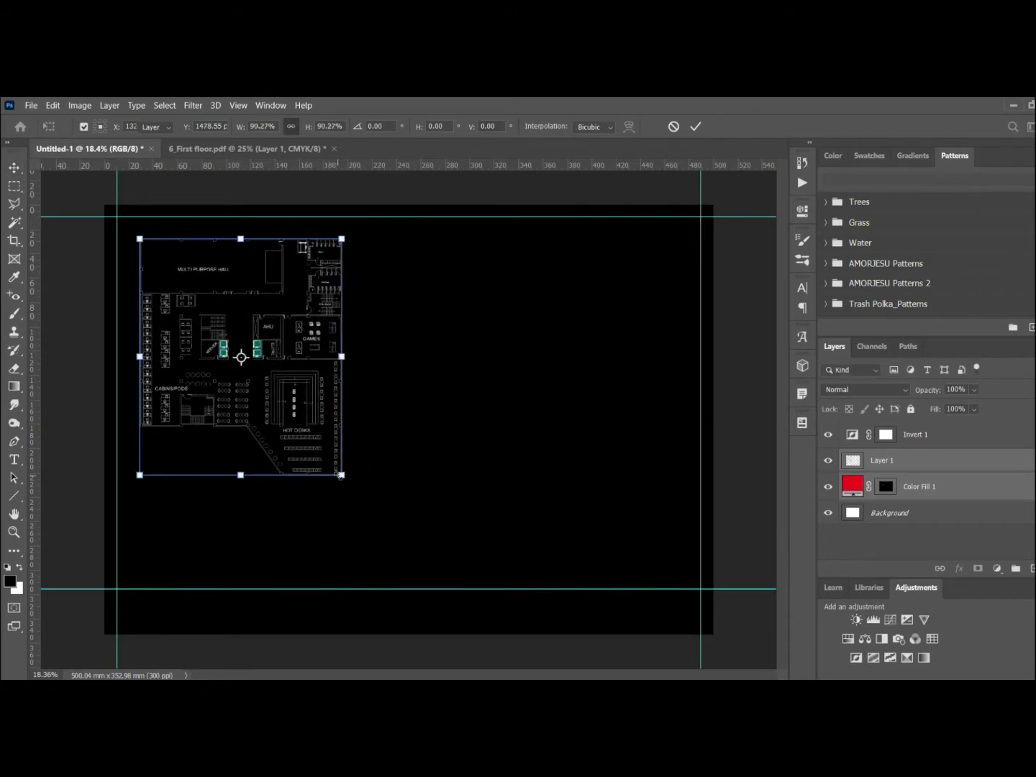
key(Return)
Open the lift detail drawing PDF and bring it into the sheet beside the plan.
click(30, 106)
click(43, 133)
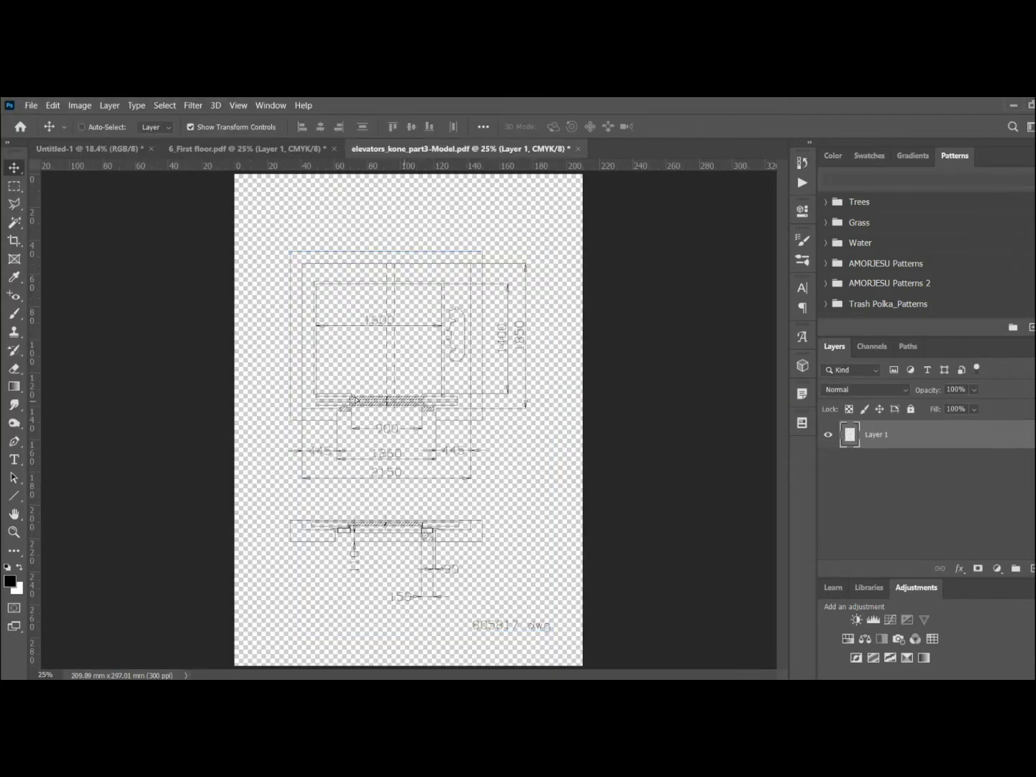
drag(428, 346, 493, 377)
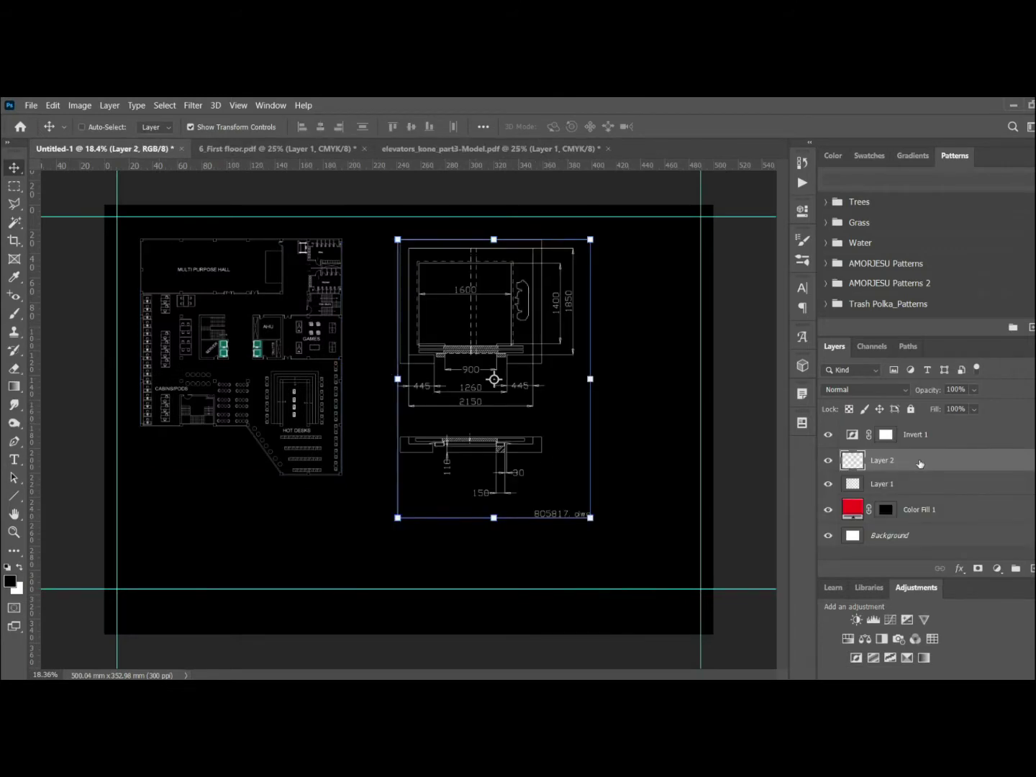
Set up an enlarged Eraser brush and zoom in on the lift drawing.
click(20, 373)
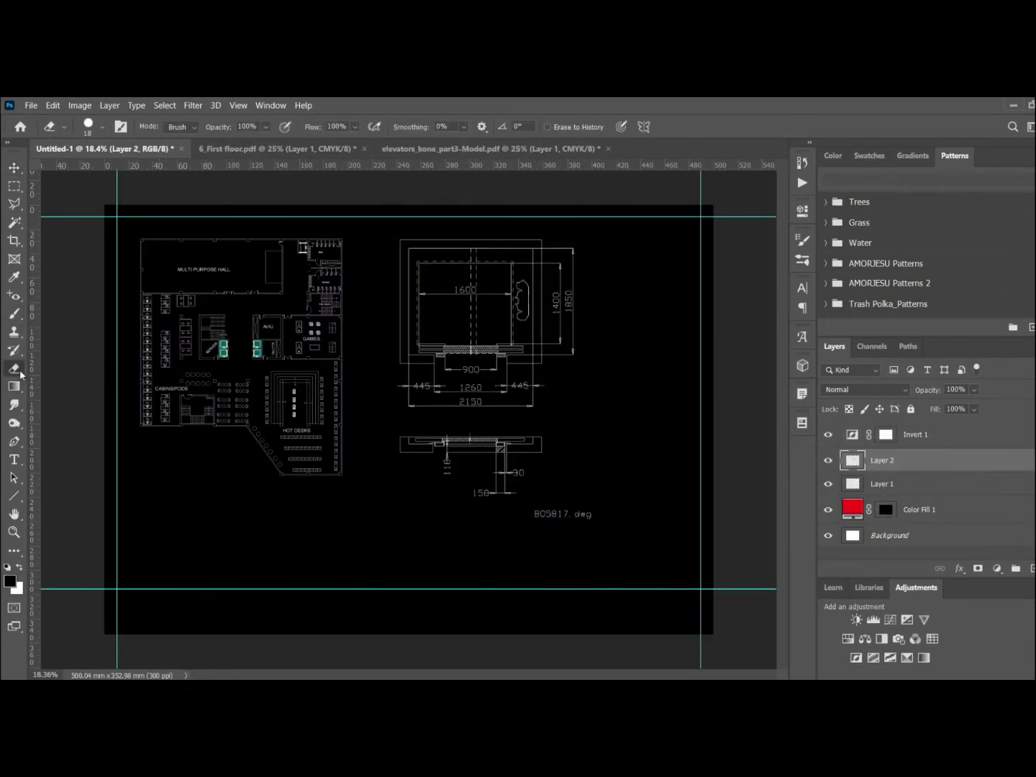
right_click(605, 523)
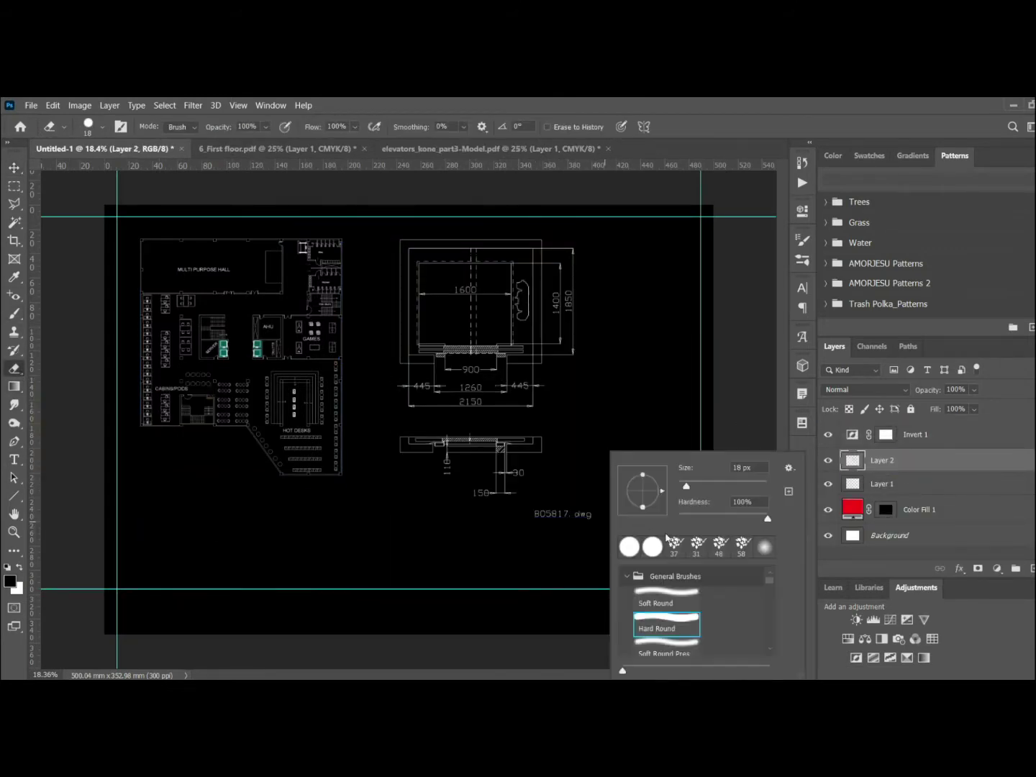
key(Escape)
right_click(592, 522)
drag(673, 483, 689, 483)
key(Escape)
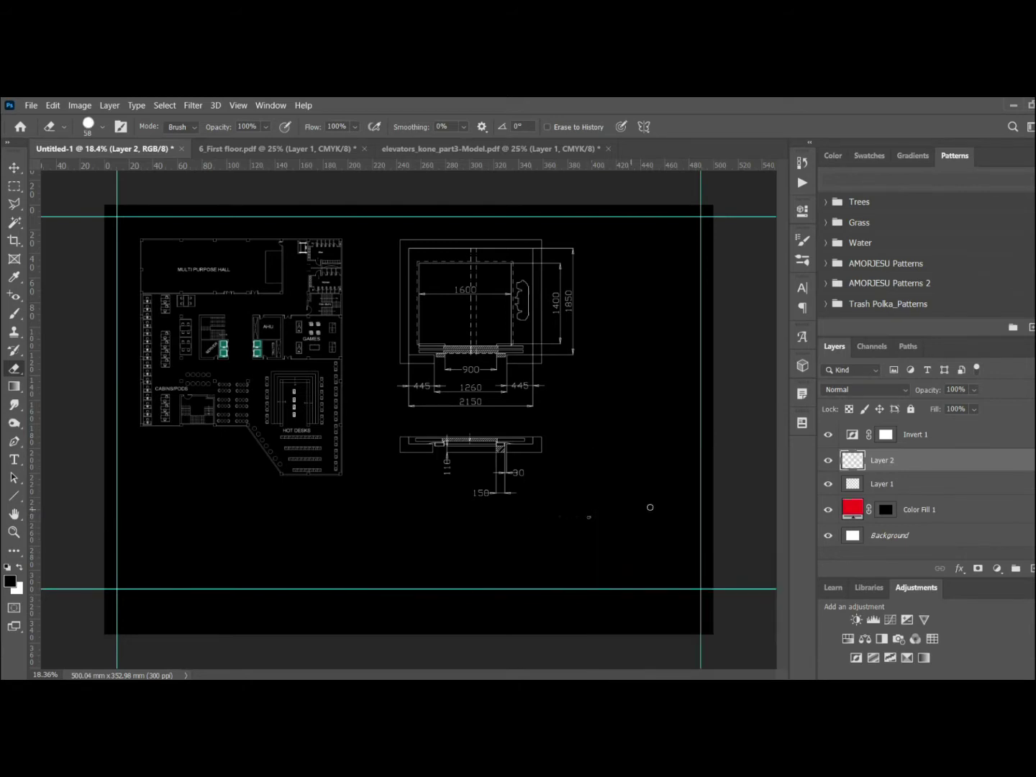
right_click(622, 525)
key(Escape)
key(v)
scroll(555, 331, up, 3)
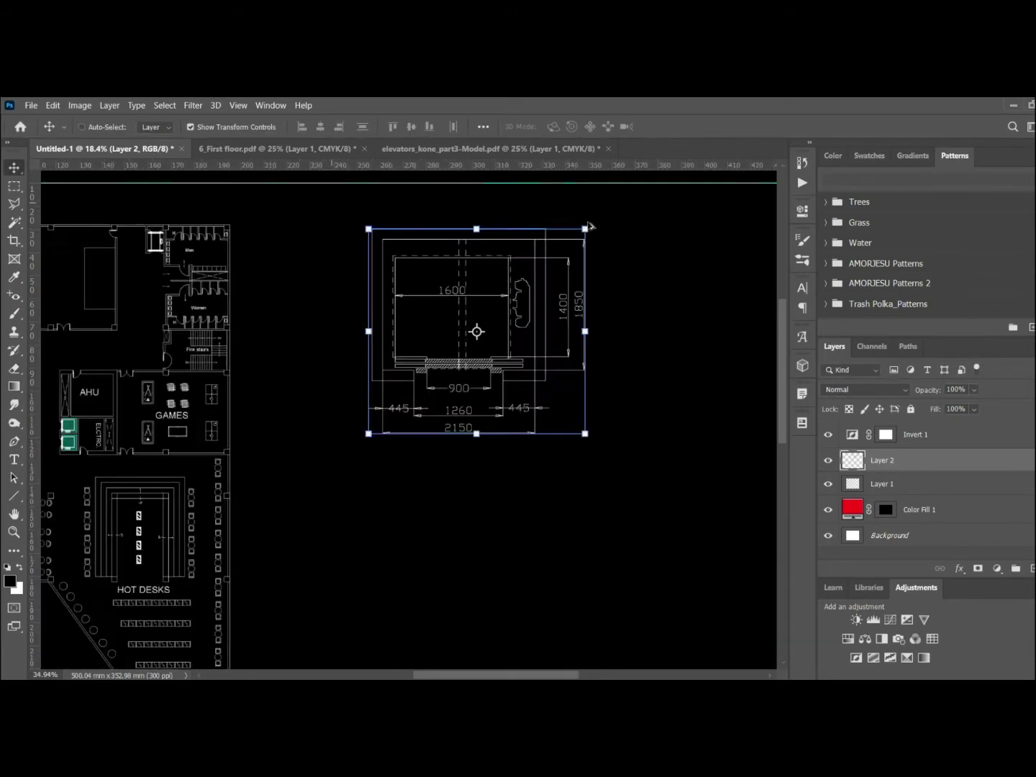
scroll(554, 331, up, 3)
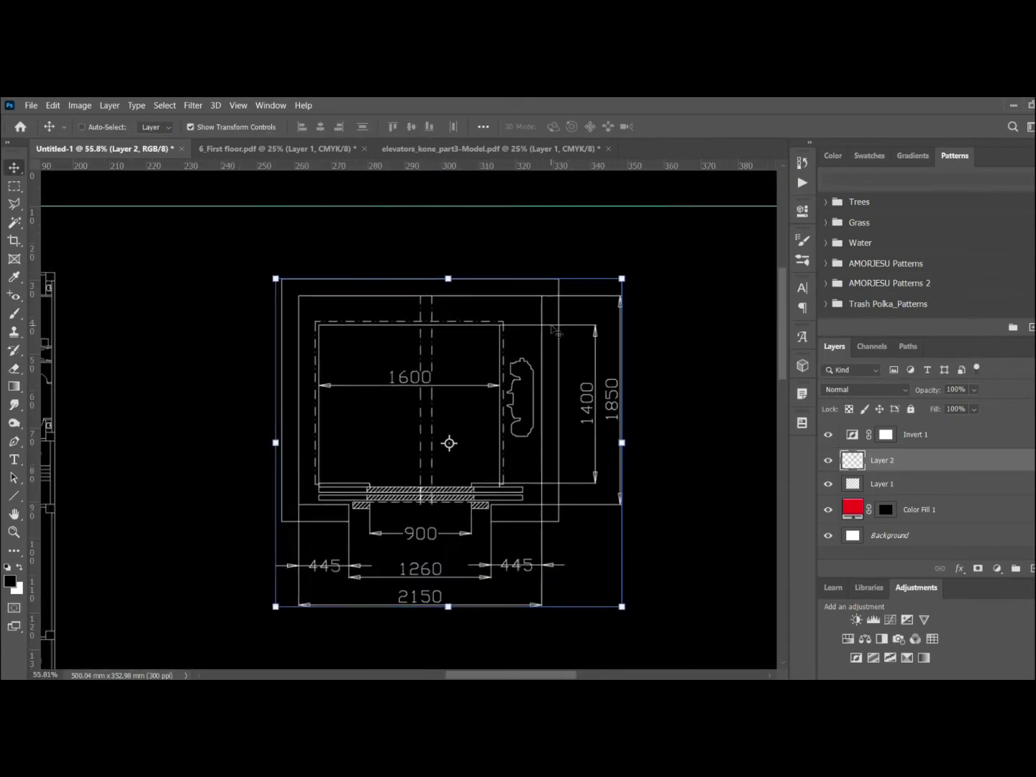
Trace the lift drawing's outer wall outline with the Polygonal Lasso.
click(18, 204)
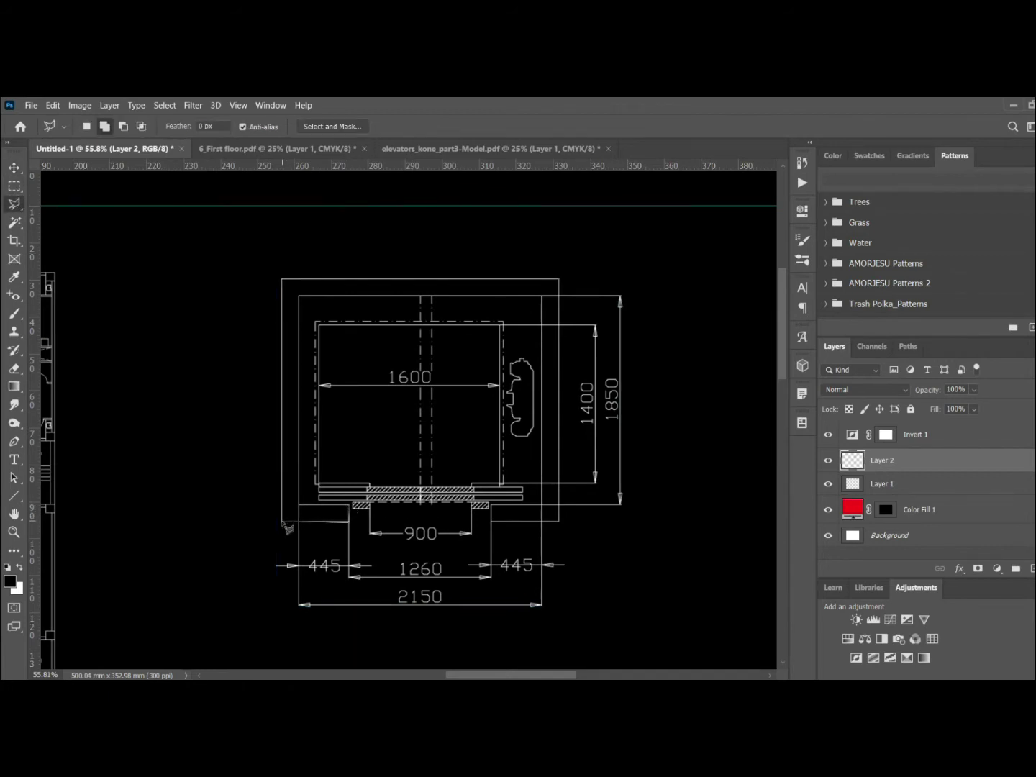
click(282, 280)
click(559, 279)
click(558, 521)
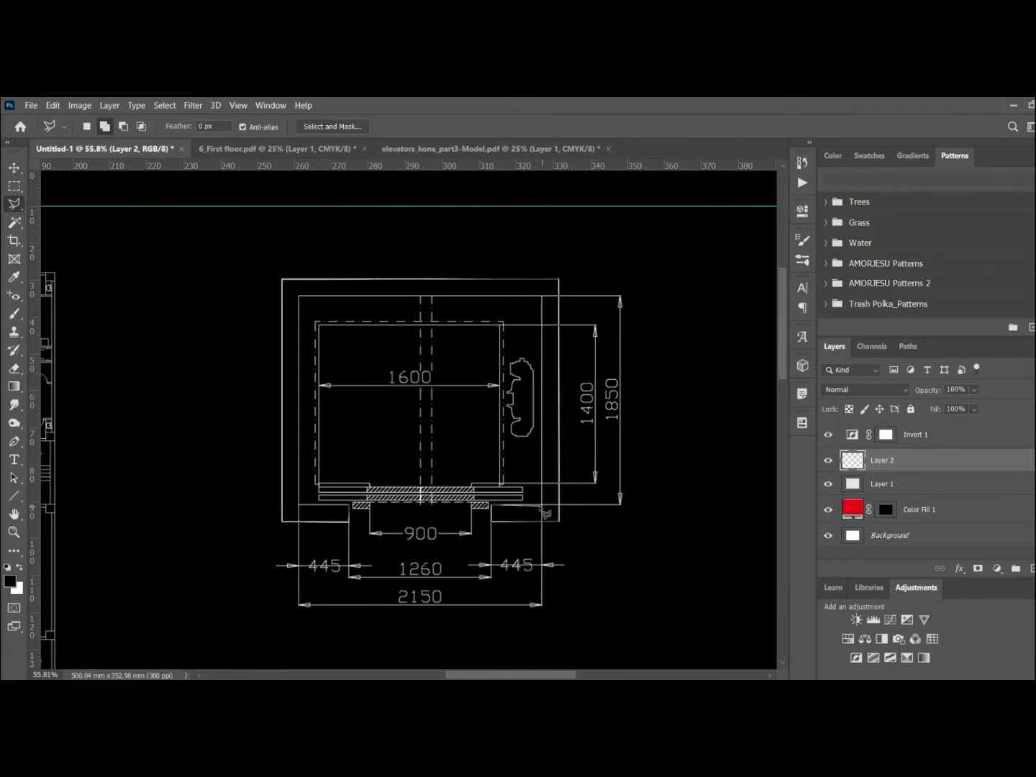
double_click(355, 512)
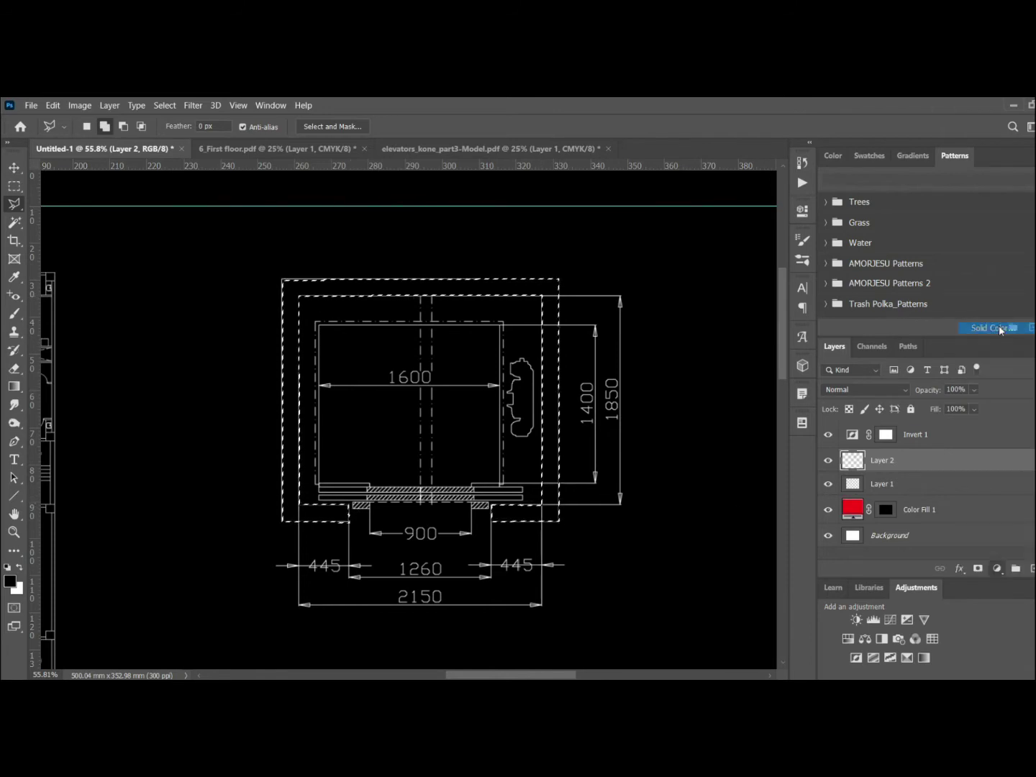
Fill the wall selection with a black Solid Color fill layer.
click(998, 569)
click(710, 467)
mouse_move(864, 461)
mouse_down()
mouse_move(864, 416)
mouse_move(865, 503)
mouse_up()
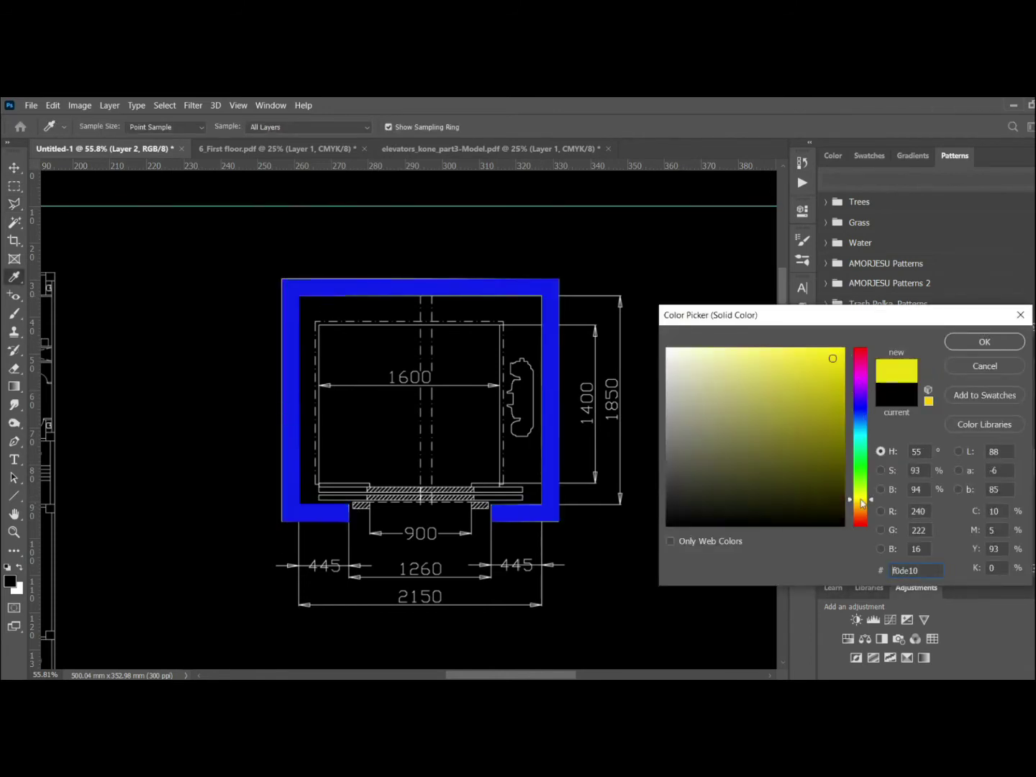
click(677, 523)
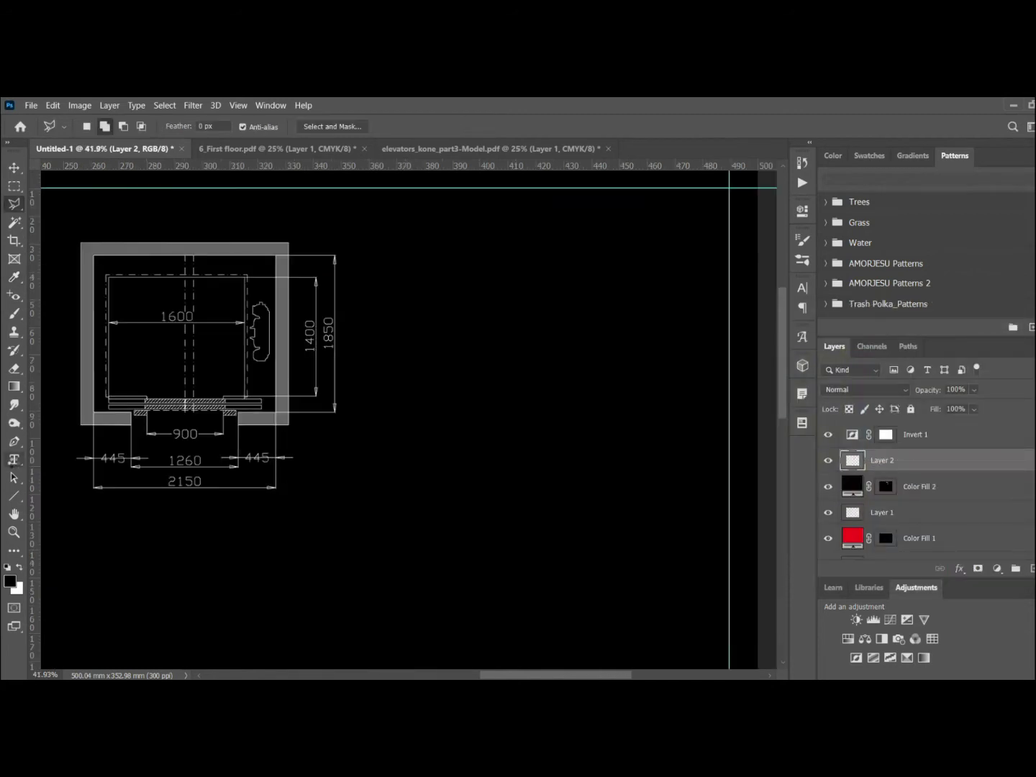
right_click(15, 459)
click(65, 456)
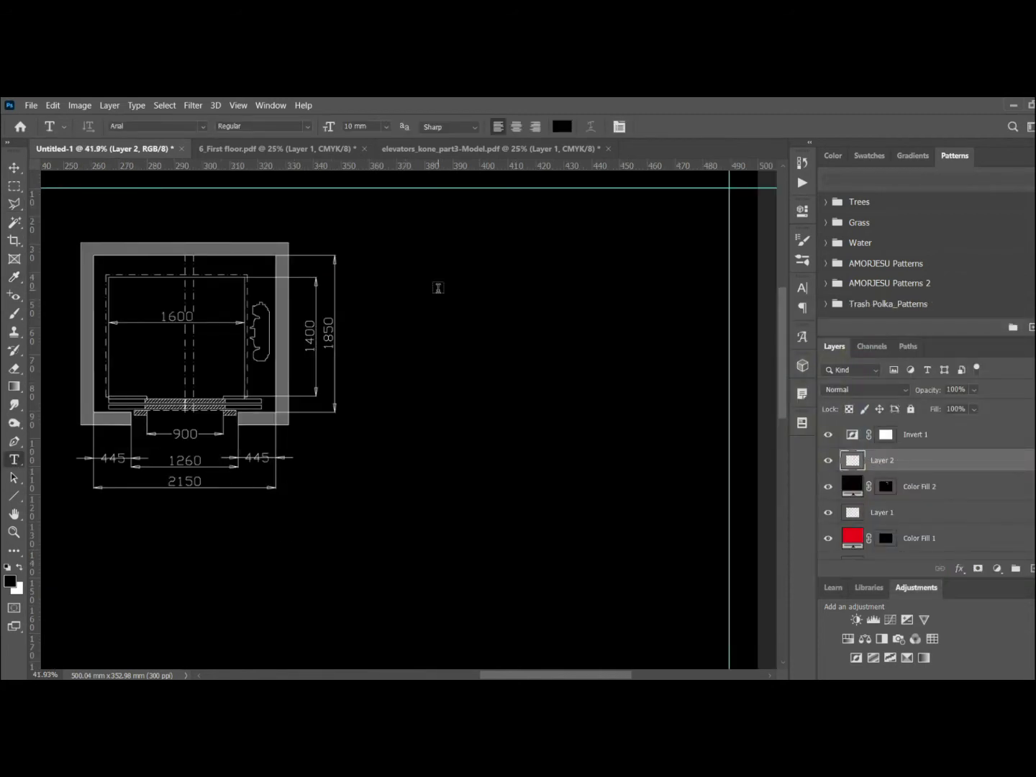
Type the lift specs, building data and calculation text, then centre-align the calculation lines.
click(439, 288)
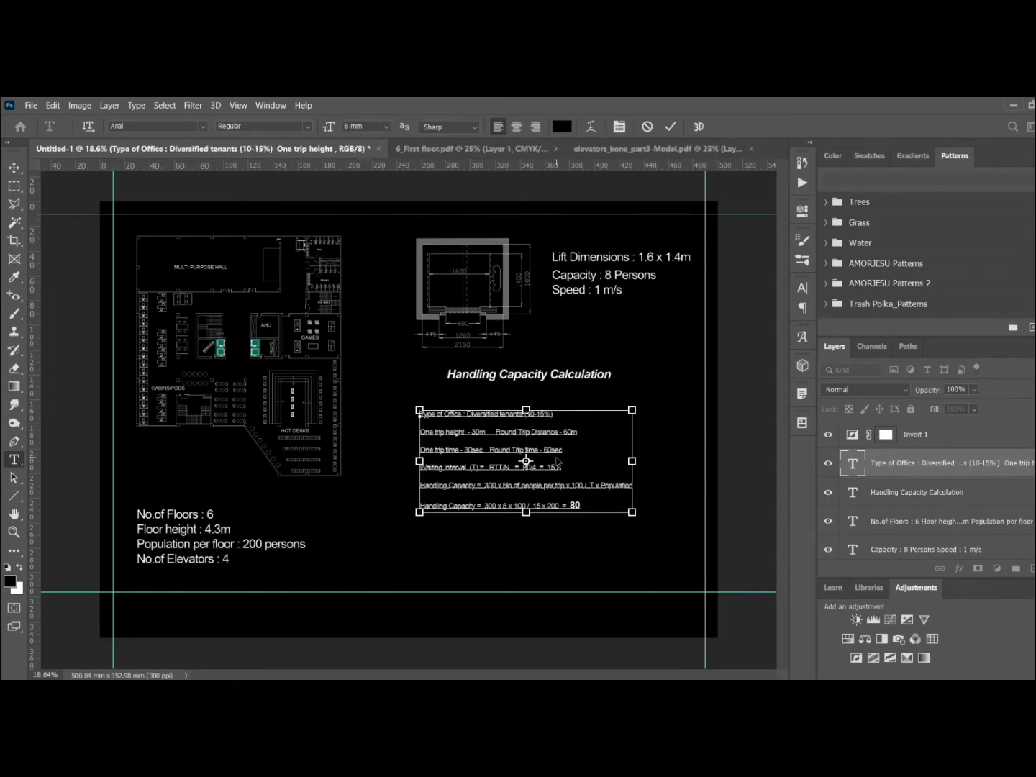
key(ctrl+a)
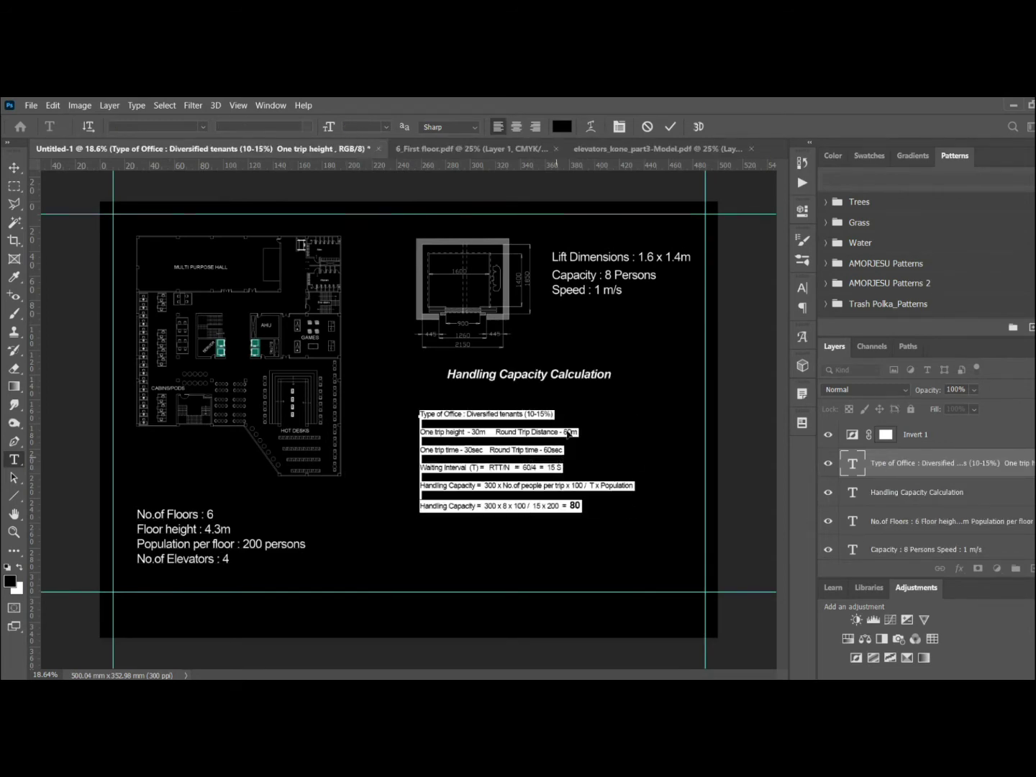
click(514, 128)
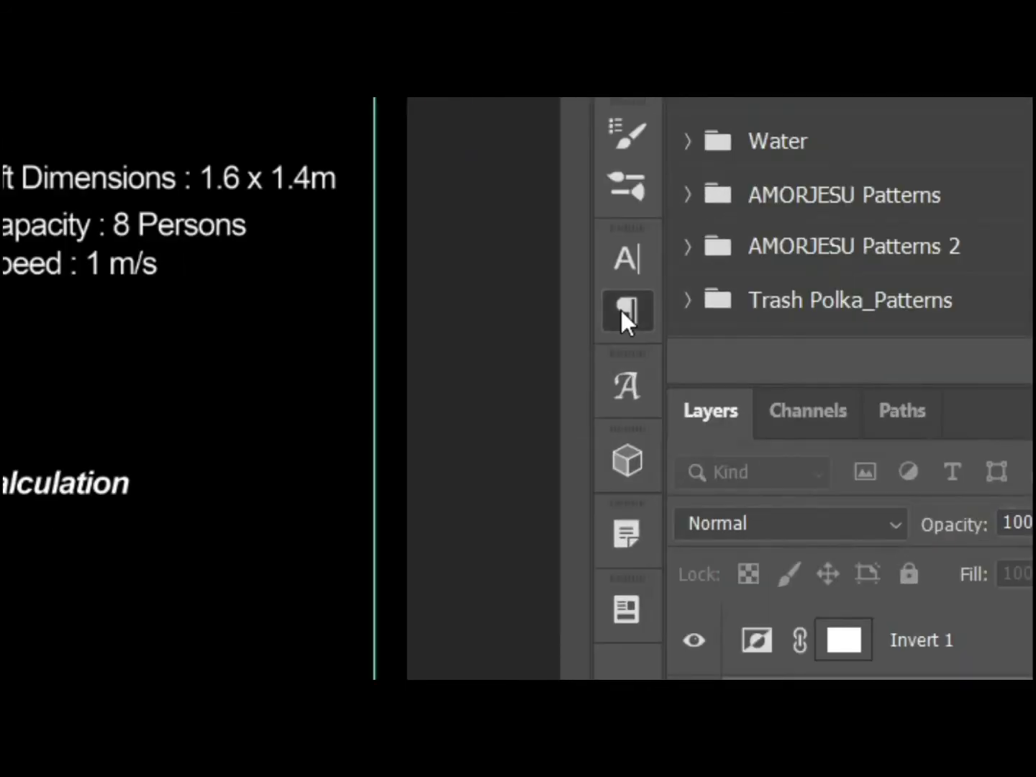
Give the calculation lines 5 mm leading and move them under the Handling Capacity Calculation heading.
click(621, 310)
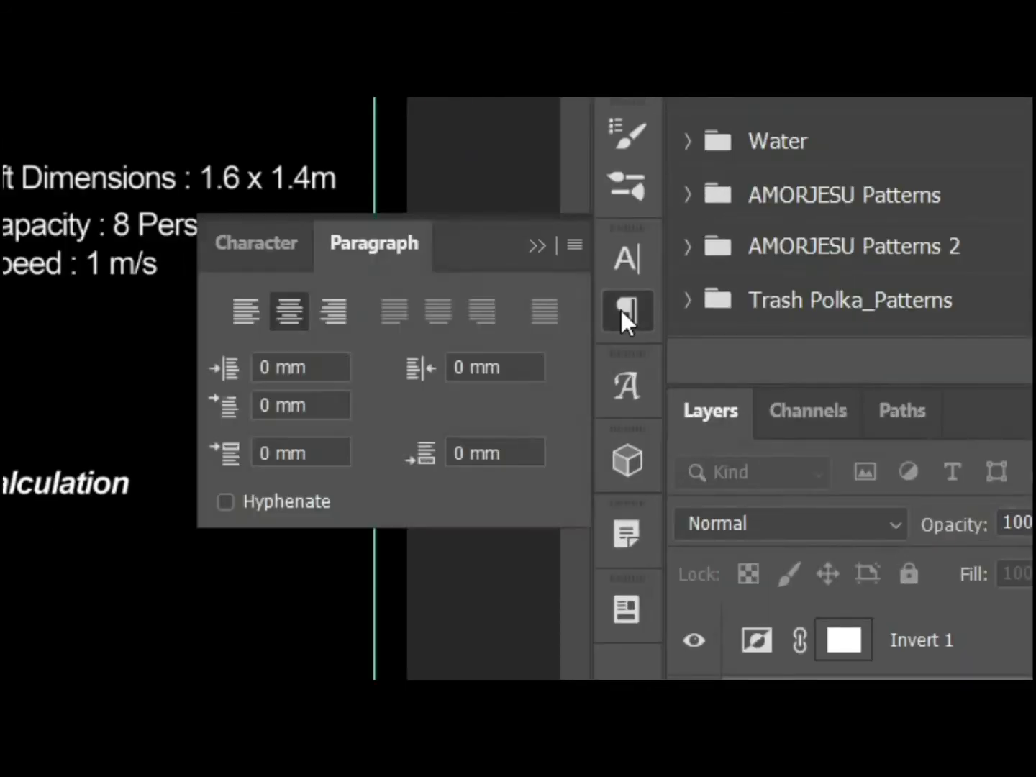
click(254, 237)
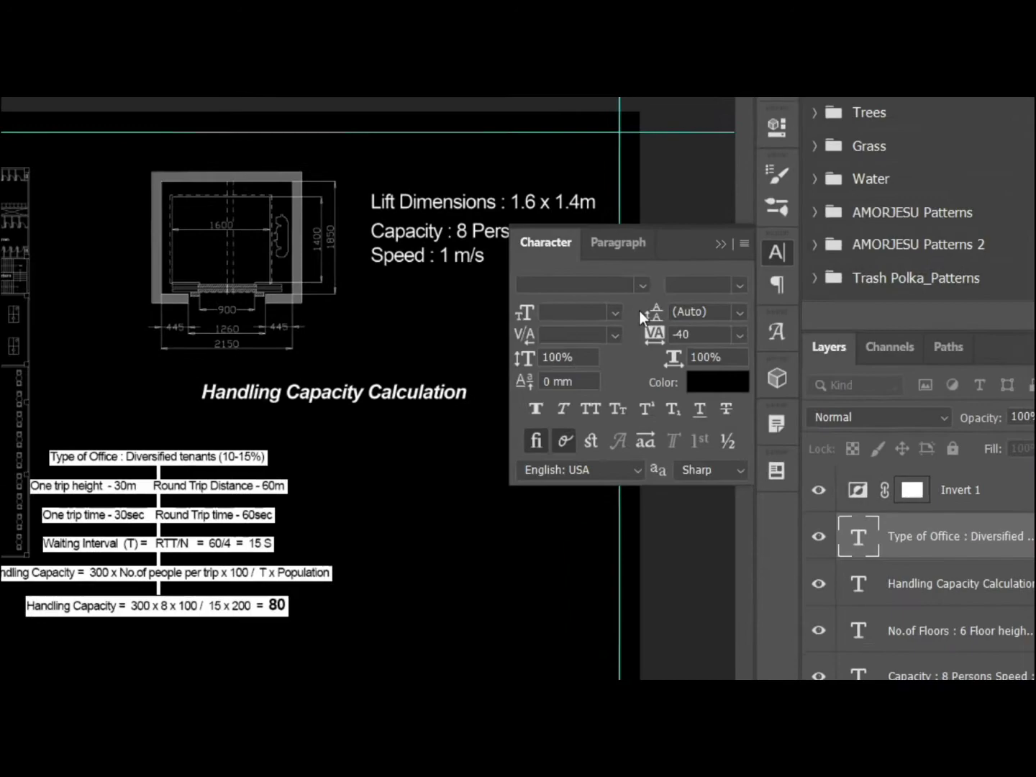
click(754, 313)
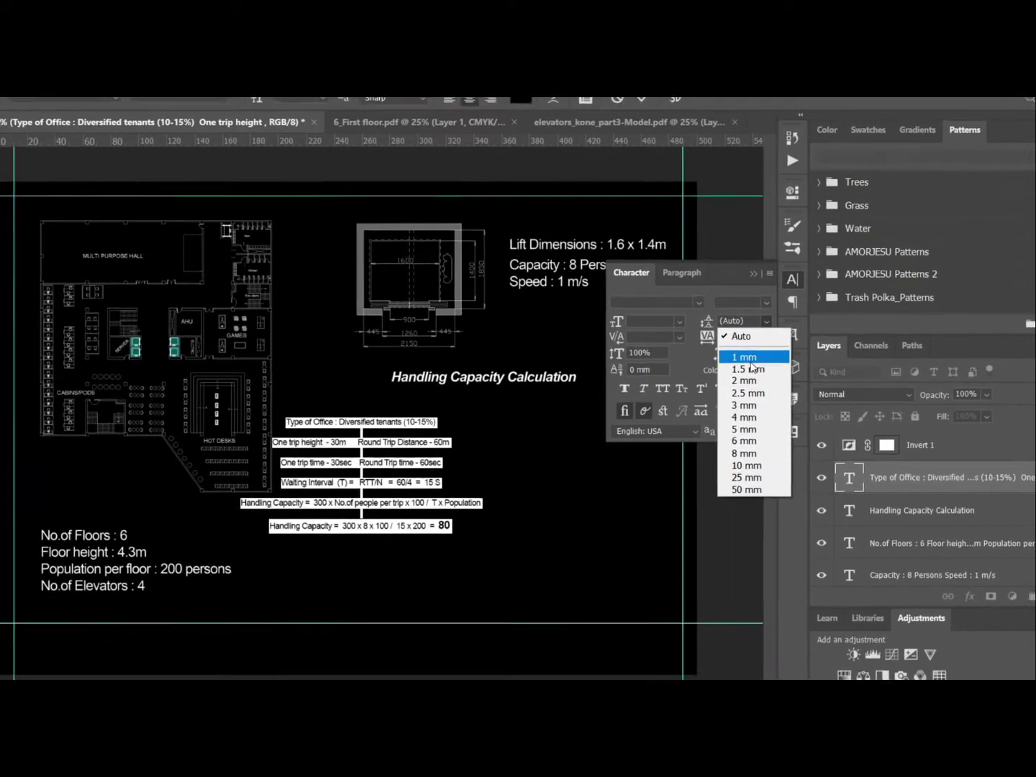
click(745, 418)
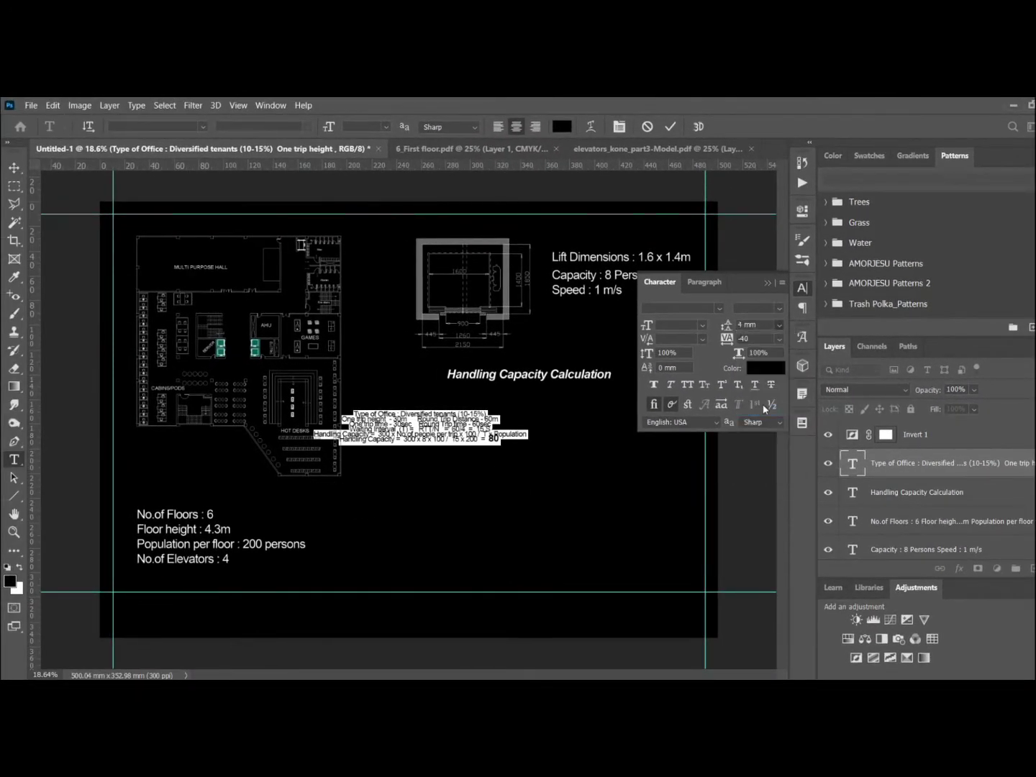
click(779, 325)
click(768, 425)
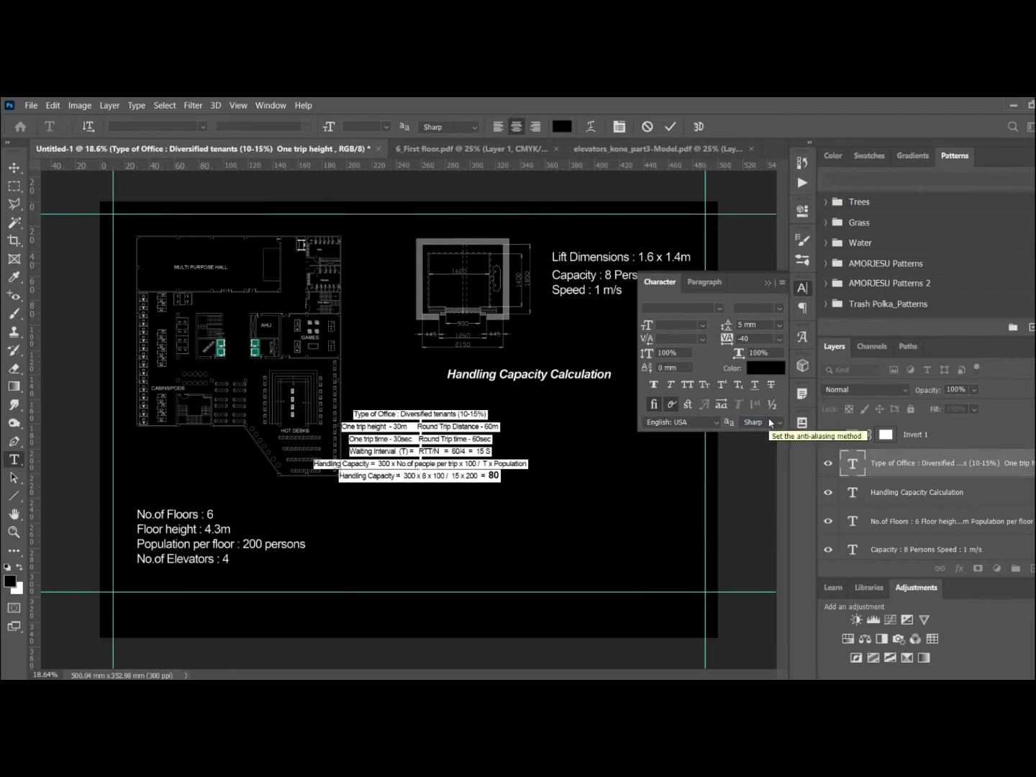
click(803, 288)
click(14, 167)
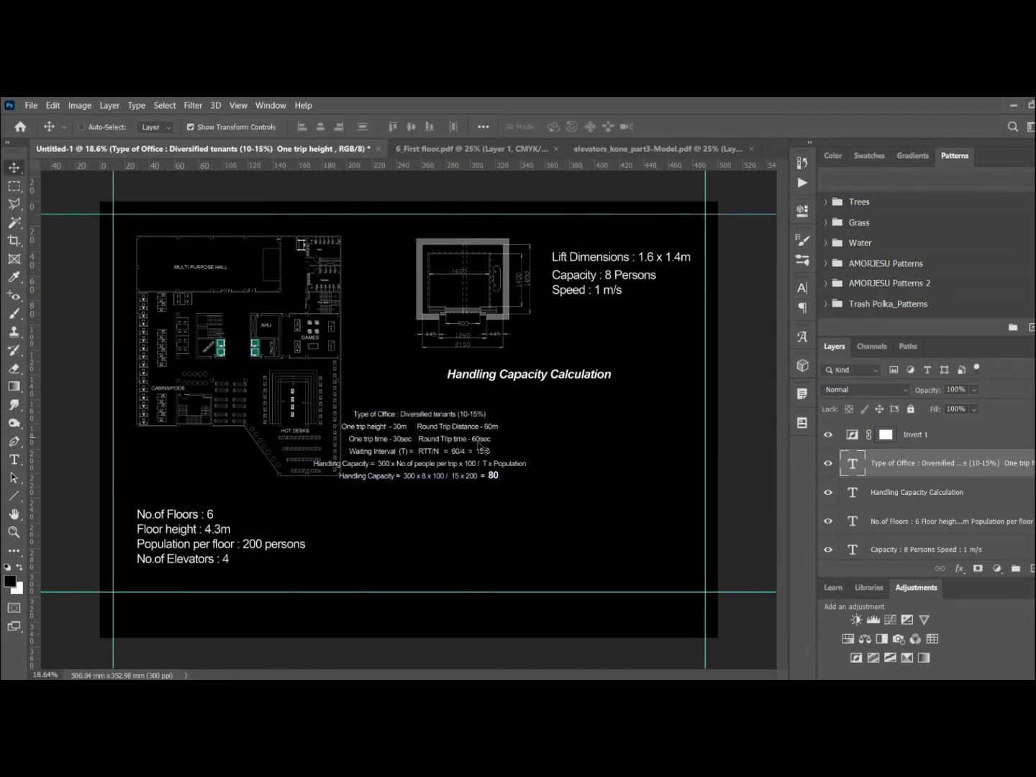
drag(481, 447, 564, 427)
Convert the calculation lines into paragraph text.
double_click(563, 425)
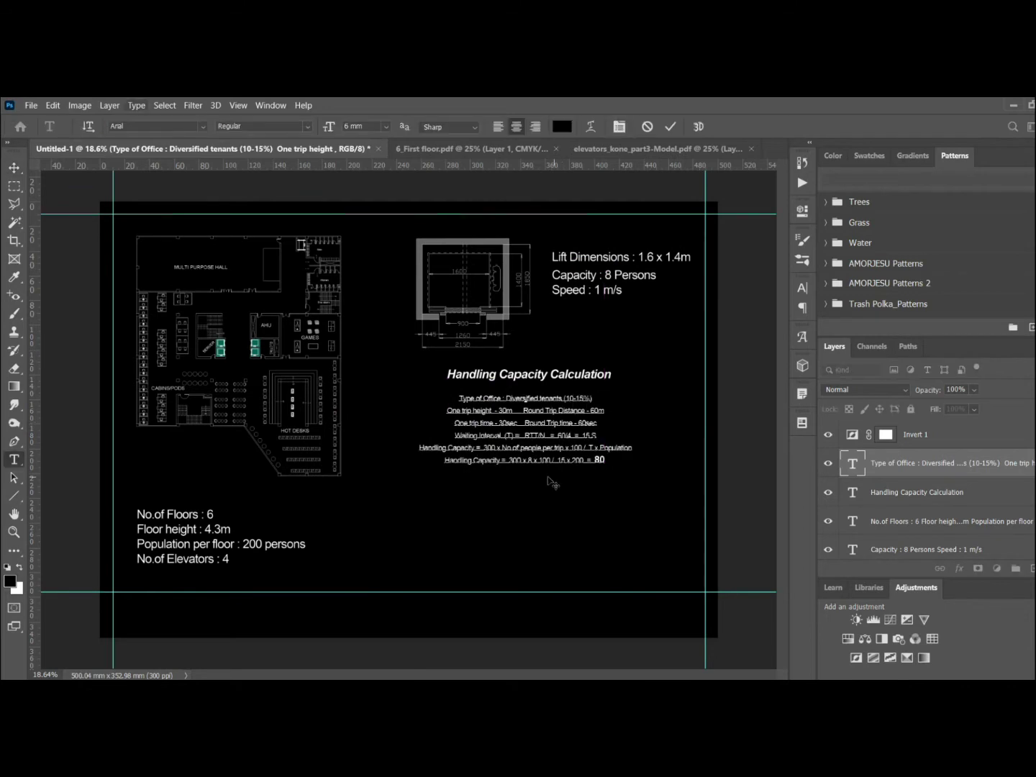
click(15, 171)
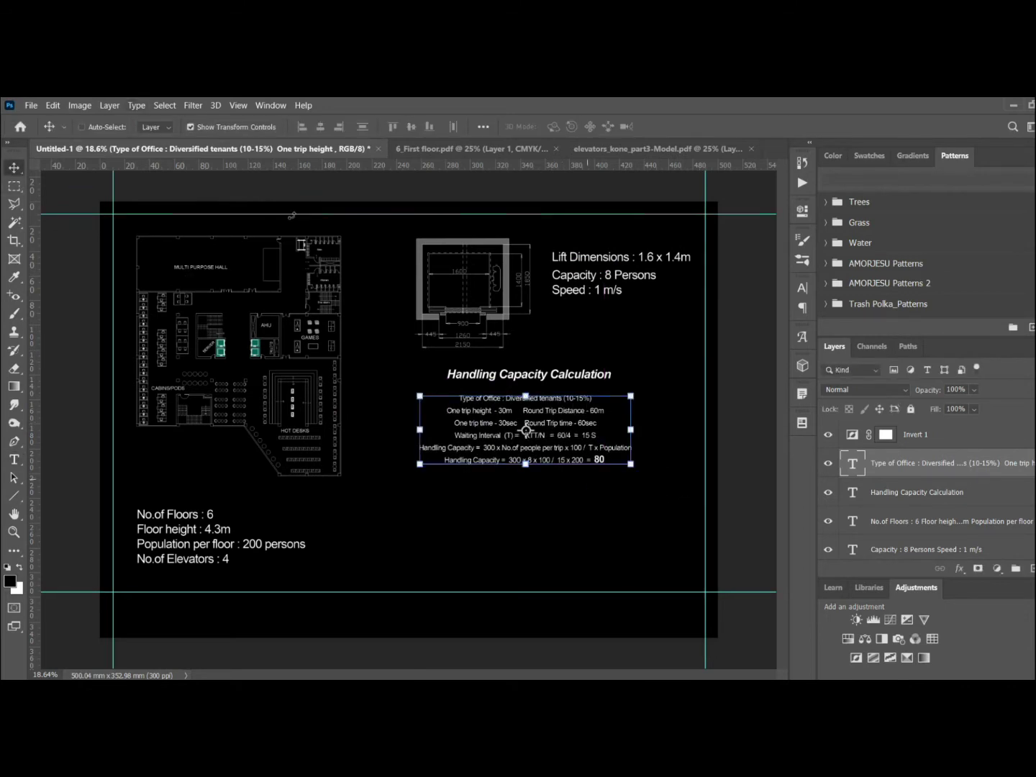
click(138, 106)
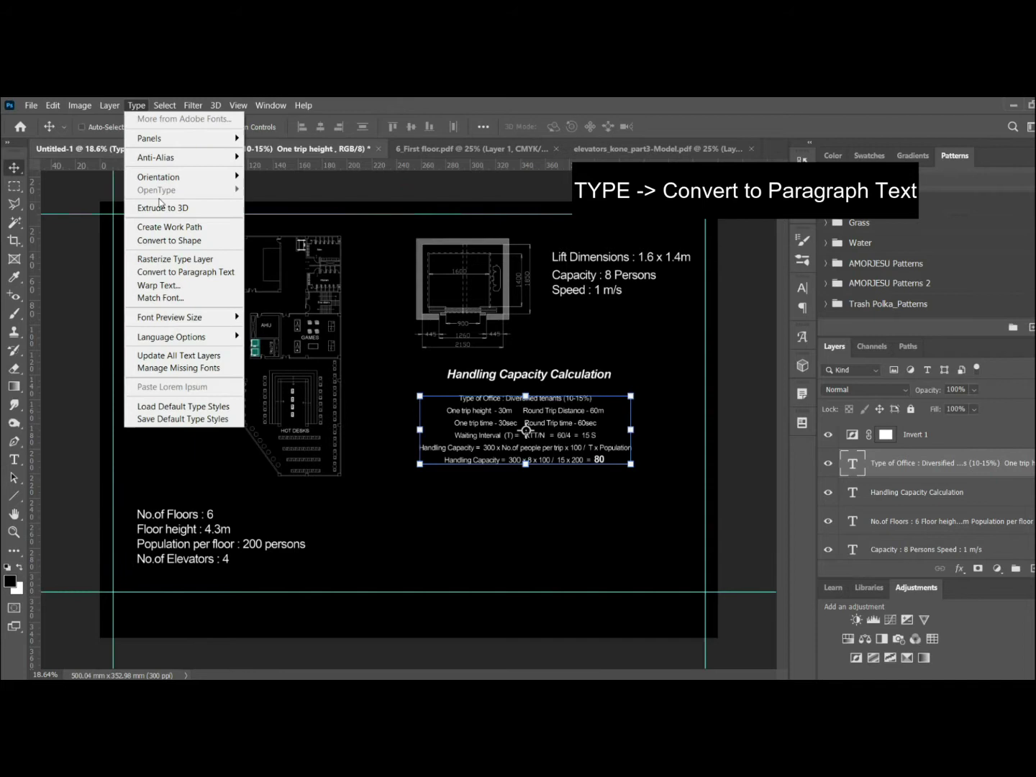
click(190, 275)
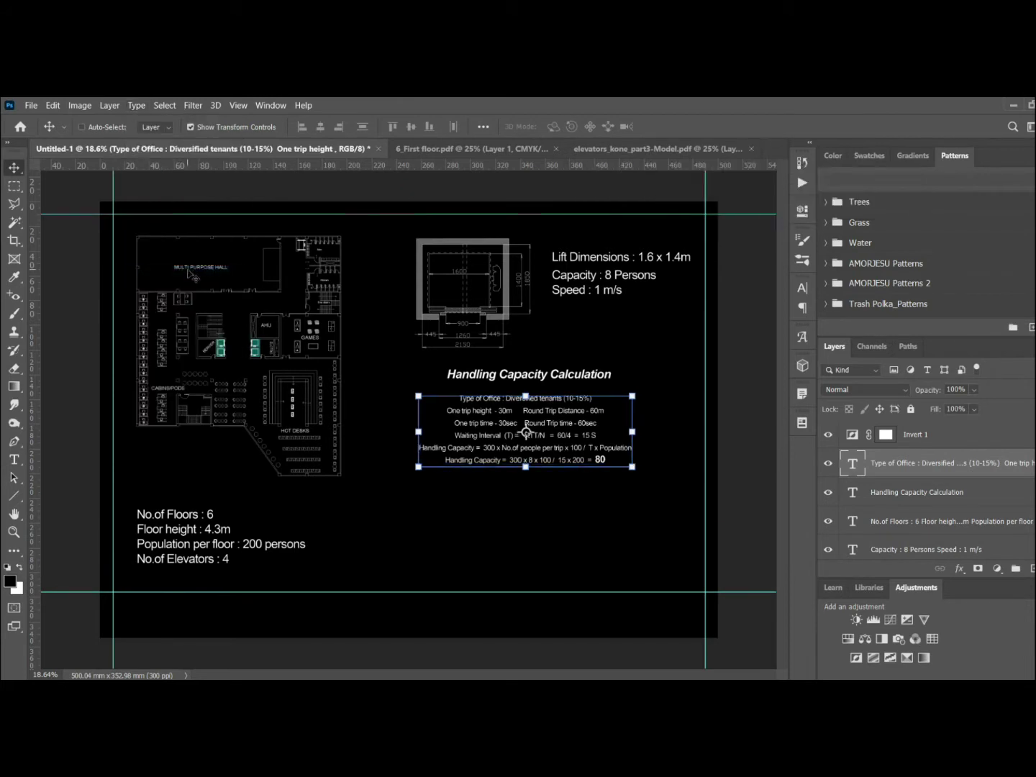
Set the calculation text to Justify Last Left and move the conclusion sentence below H = 80.
click(803, 309)
click(770, 310)
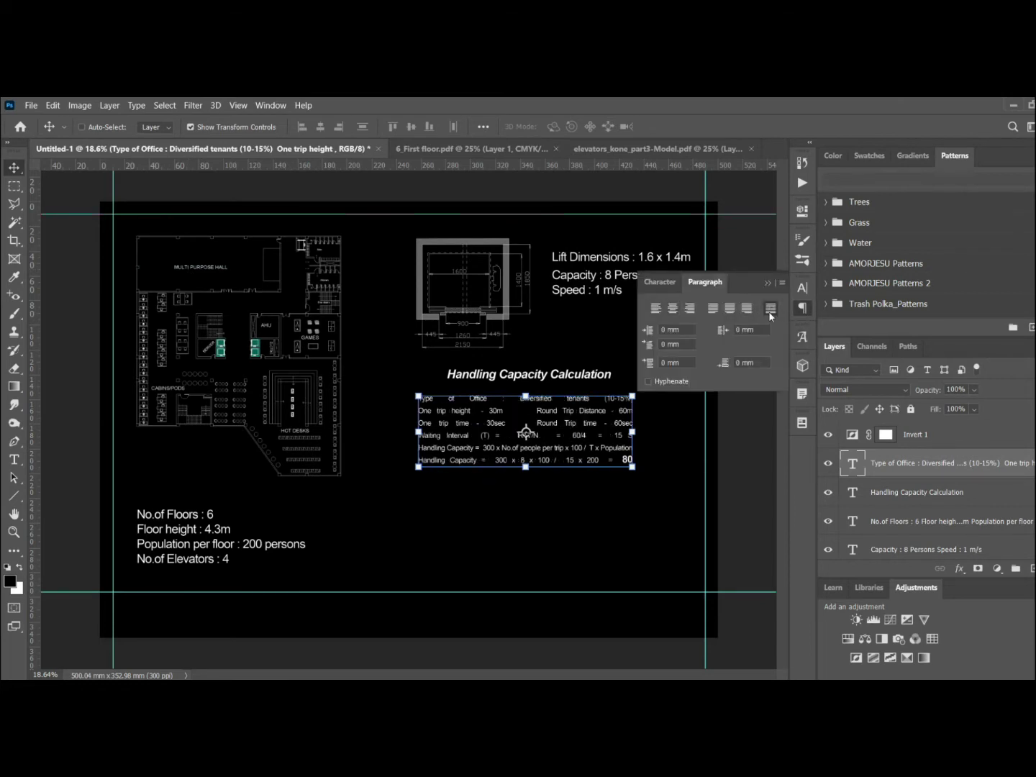
click(730, 310)
click(713, 310)
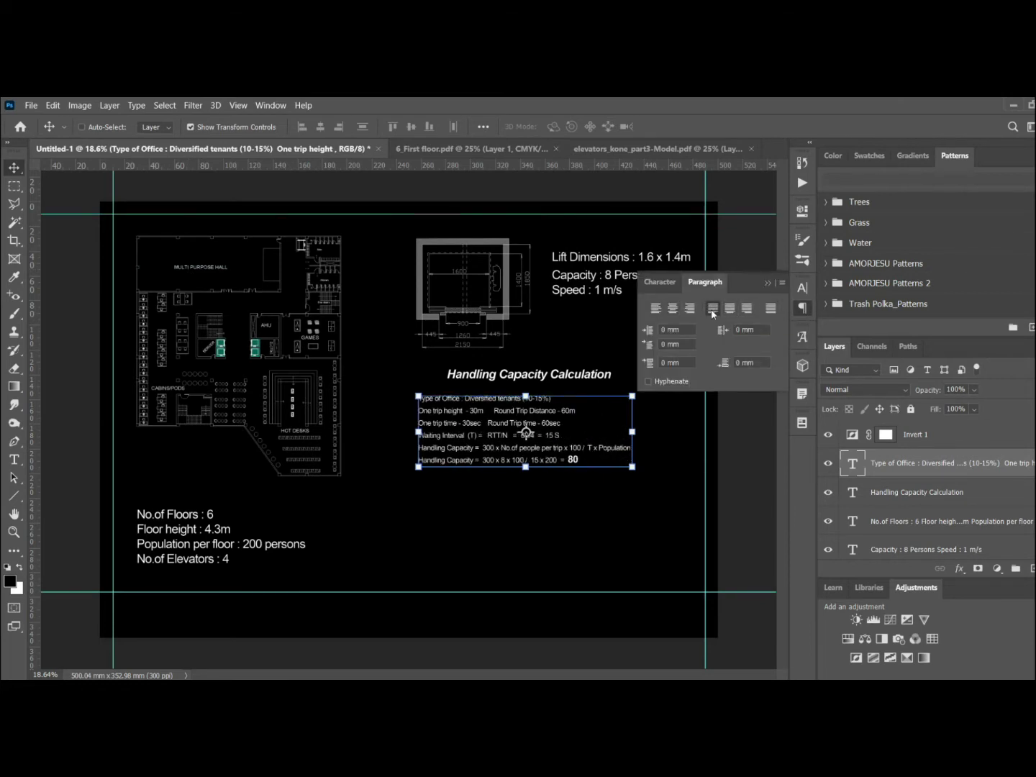
drag(342, 580, 490, 595)
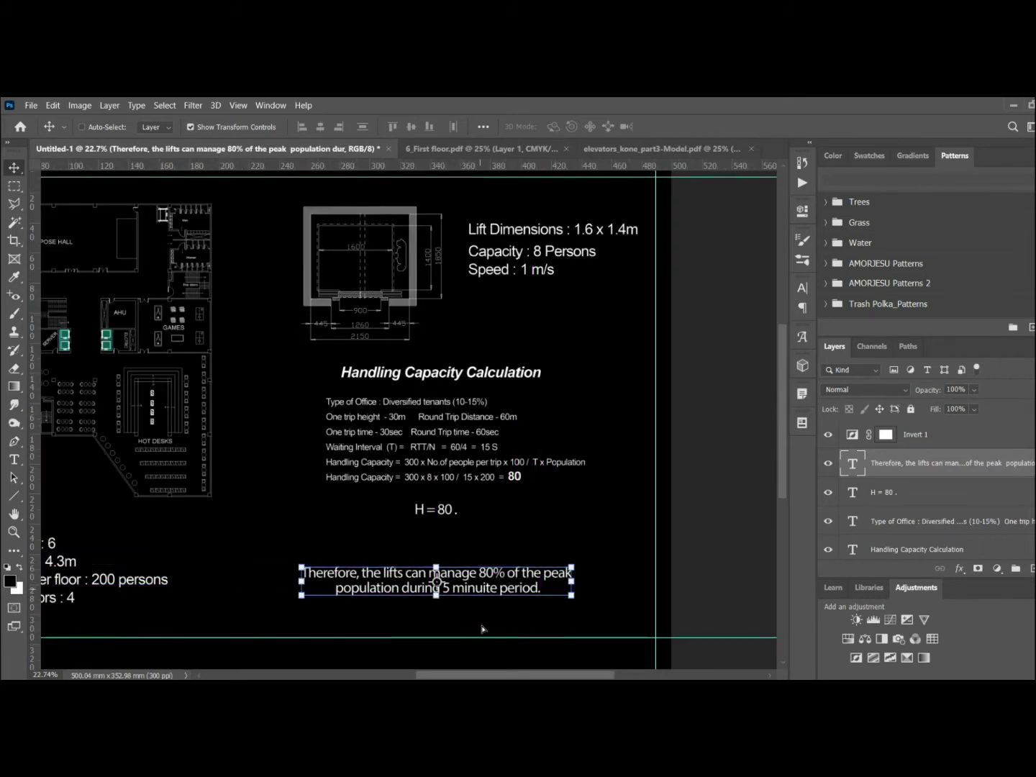
Marquee-select a rectangle around the conclusion sentence.
click(15, 189)
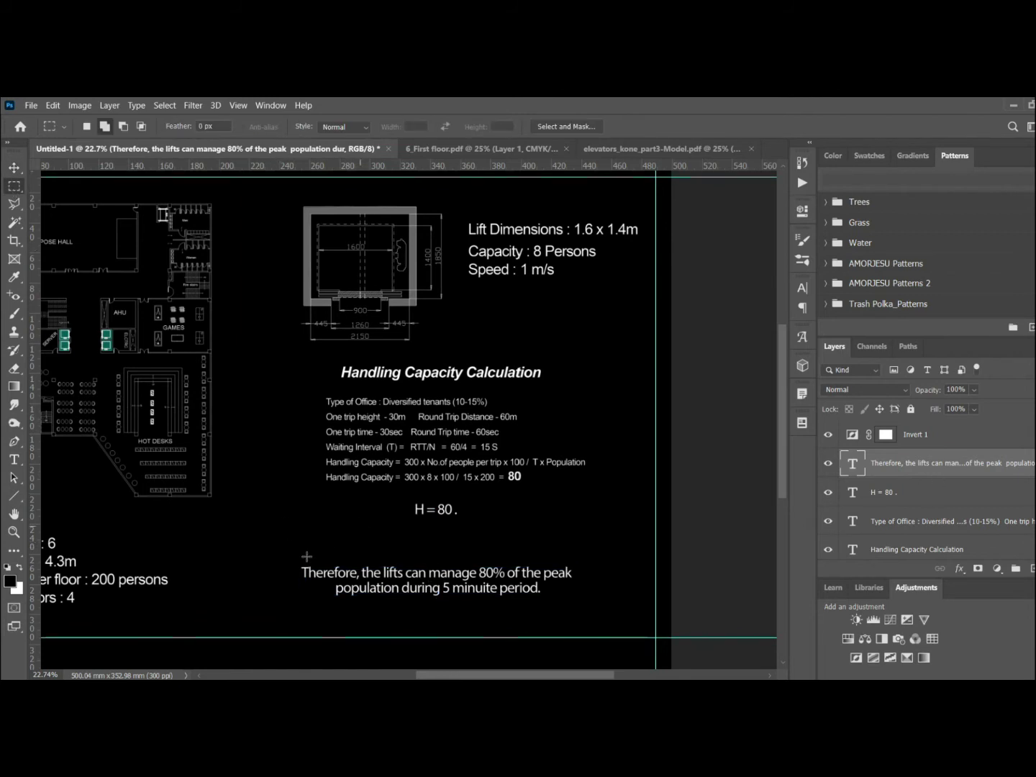
drag(276, 542, 600, 582)
drag(276, 545, 609, 617)
Fill the selection with an Architect Sketch Pattern Fill layer placed below the conclusion text.
click(996, 568)
click(981, 339)
click(885, 261)
key(Escape)
key(Escape)
click(996, 569)
click(988, 352)
click(696, 367)
click(602, 425)
click(619, 446)
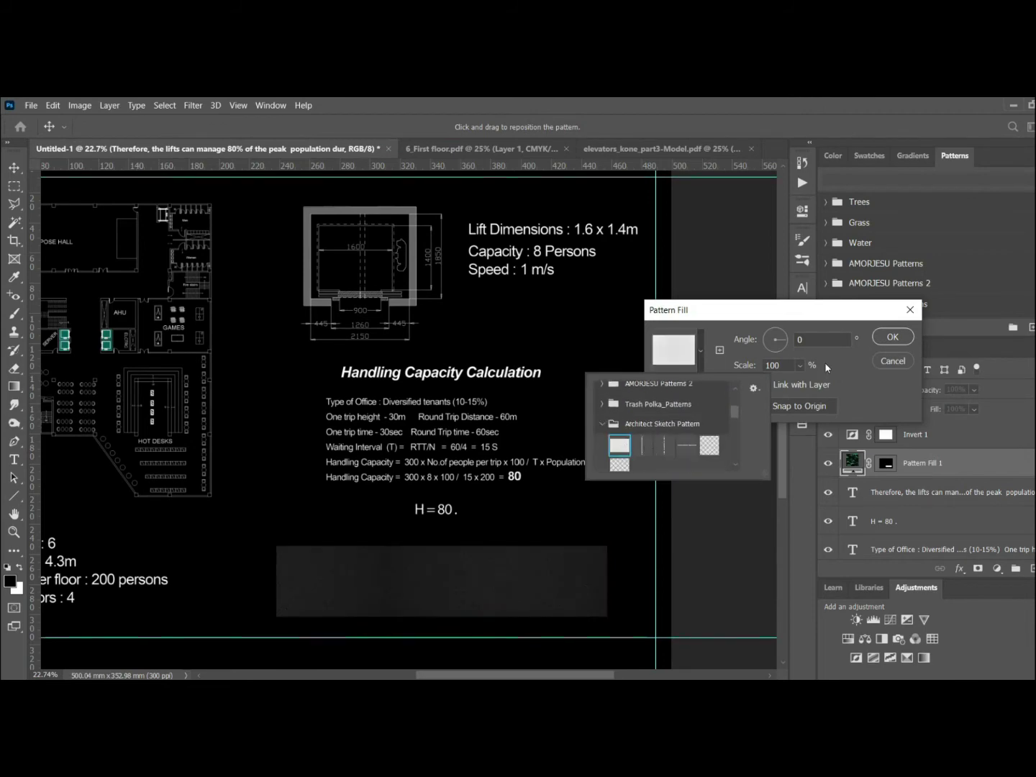
click(892, 337)
drag(926, 463, 944, 513)
key(ctrl+0)
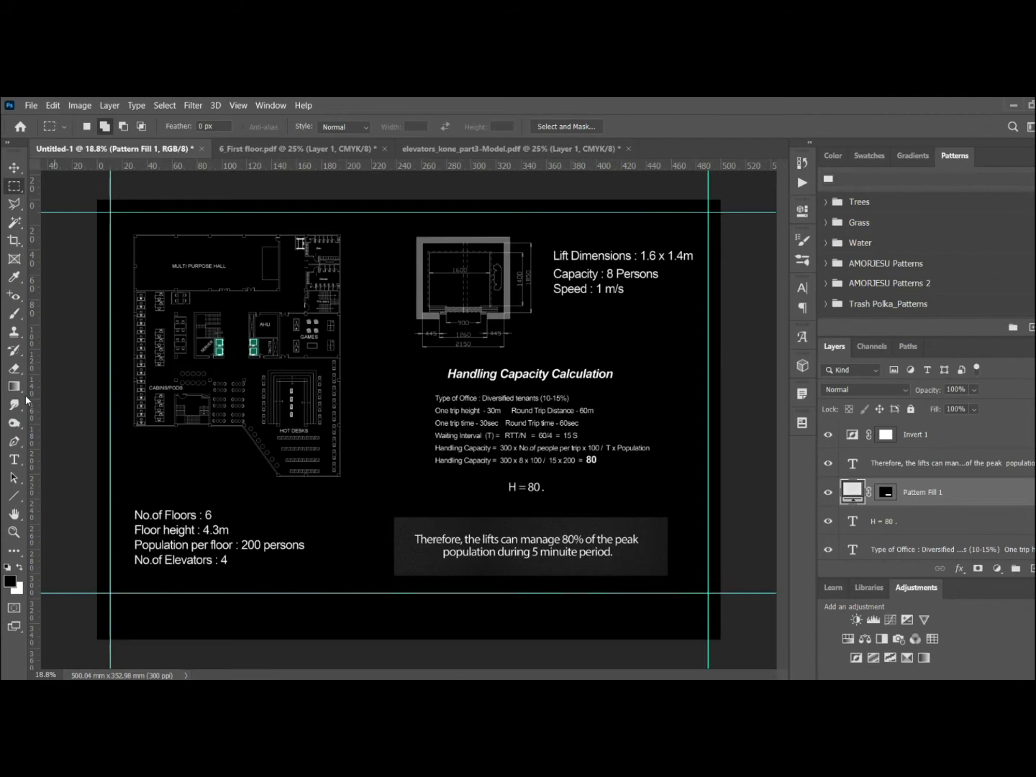
Draw the margin lines along the guides with the Line Tool and a set stroke colour.
click(17, 496)
click(75, 551)
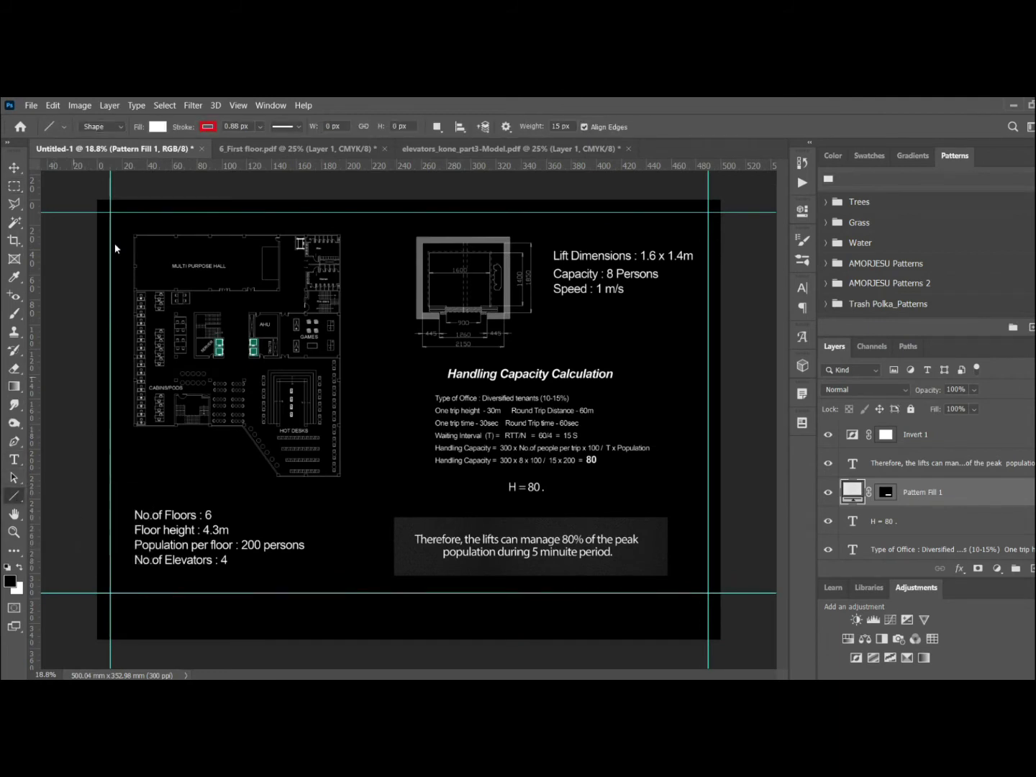
click(208, 126)
click(138, 189)
drag(115, 265, 111, 593)
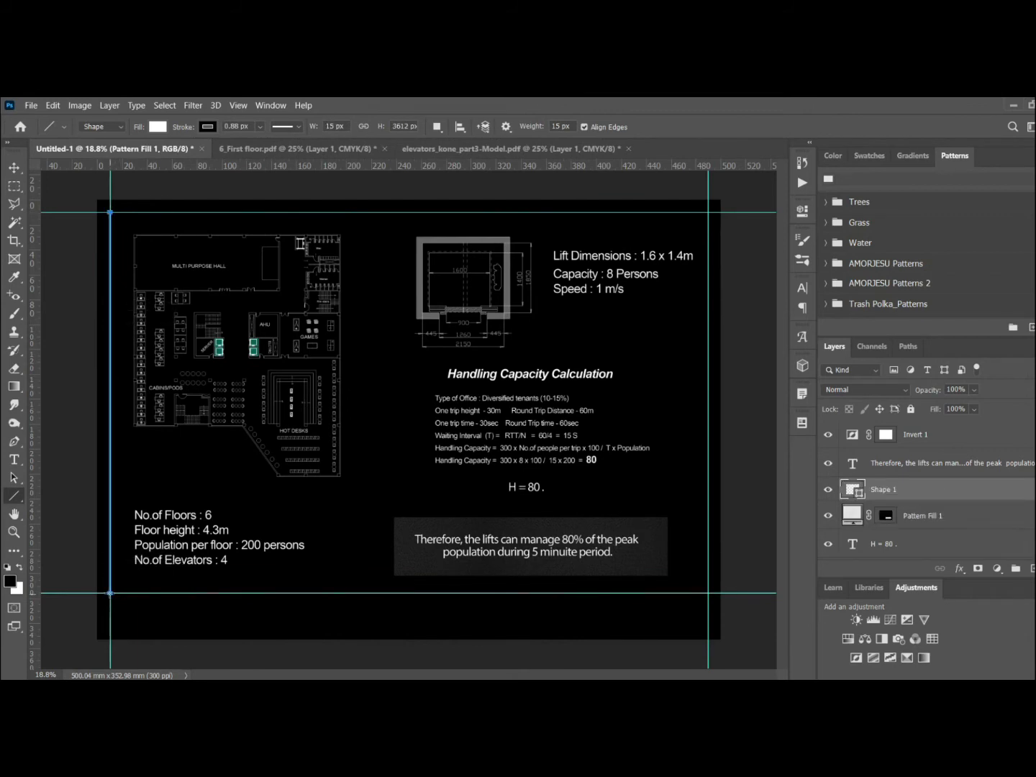
mouse_move(708, 592)
mouse_down()
mouse_move(708, 212)
mouse_move(110, 211)
mouse_up()
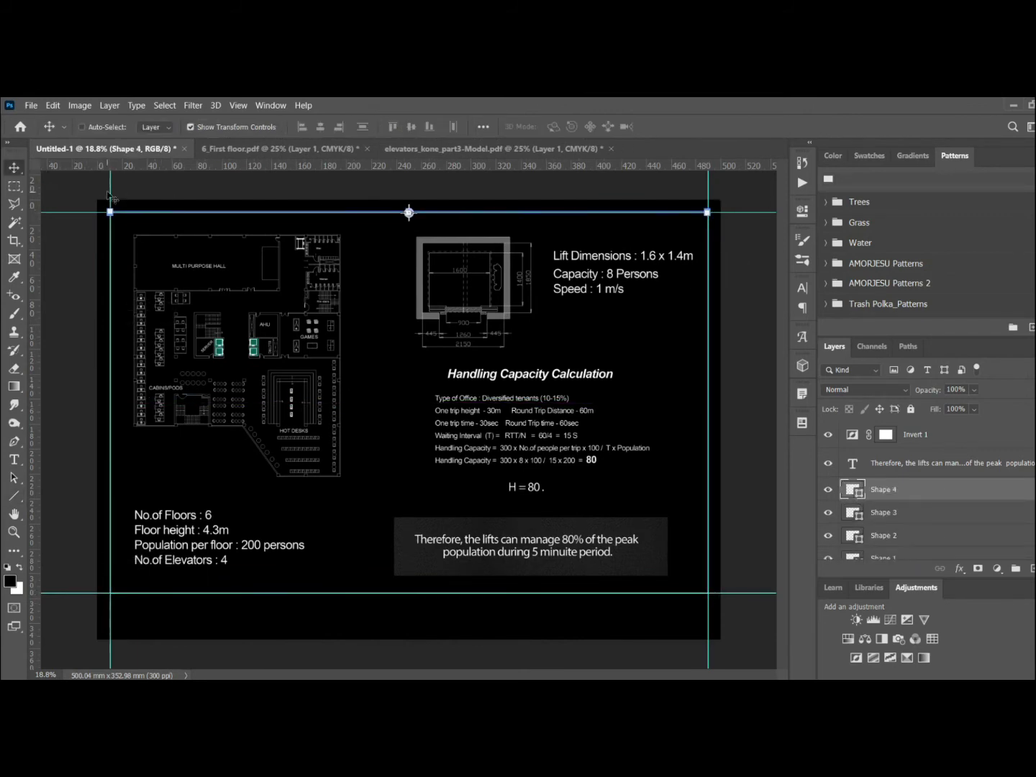
Drag the top, side and remaining guides off the canvas.
mouse_move(107, 193)
mouse_down()
mouse_move(108, 172)
mouse_move(29, 217)
mouse_up()
drag(173, 593, 173, 676)
drag(708, 508, 827, 489)
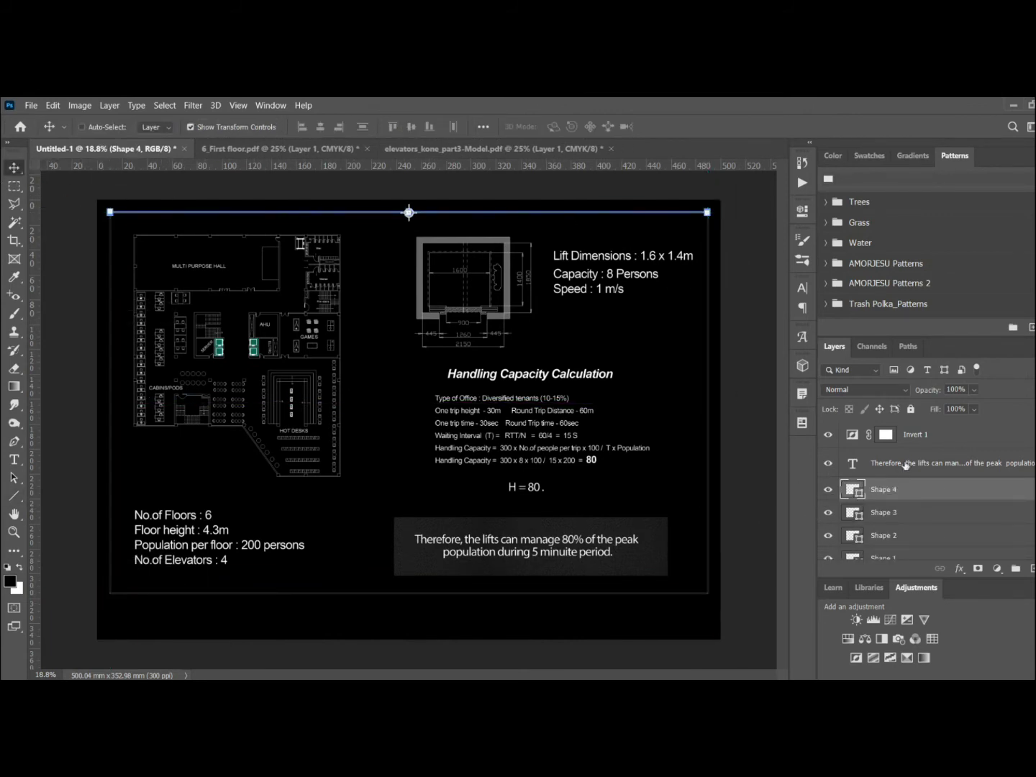
Free Transform the margin lines so their corners meet.
click(905, 465)
click(898, 519)
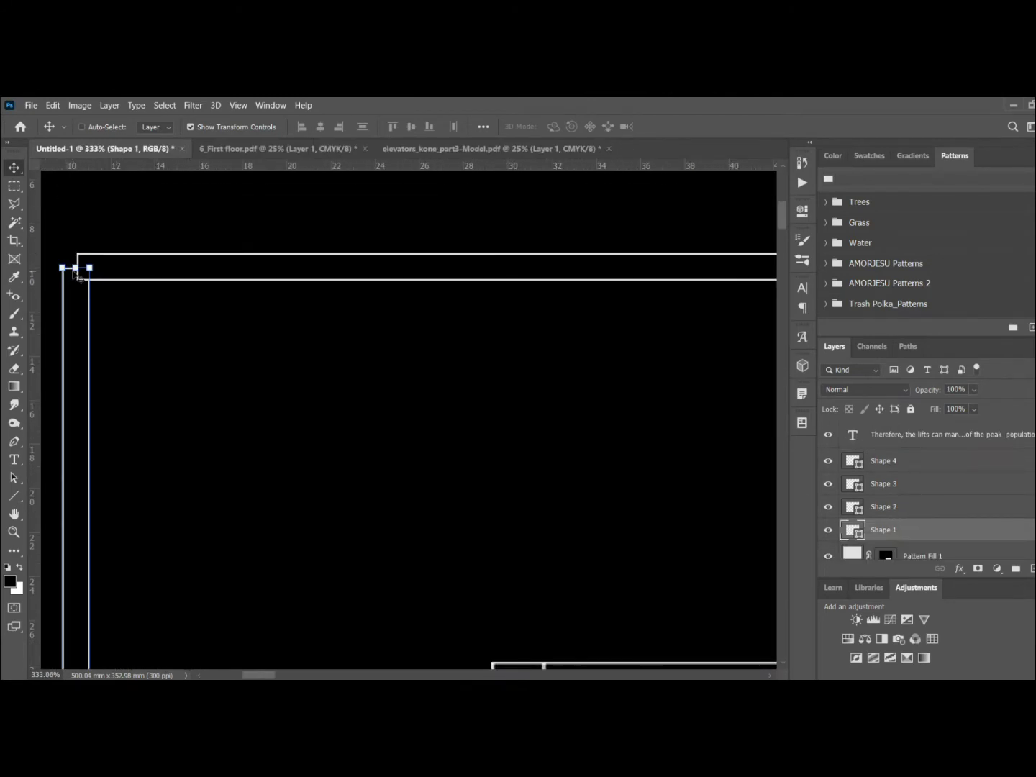
key(ctrl+t)
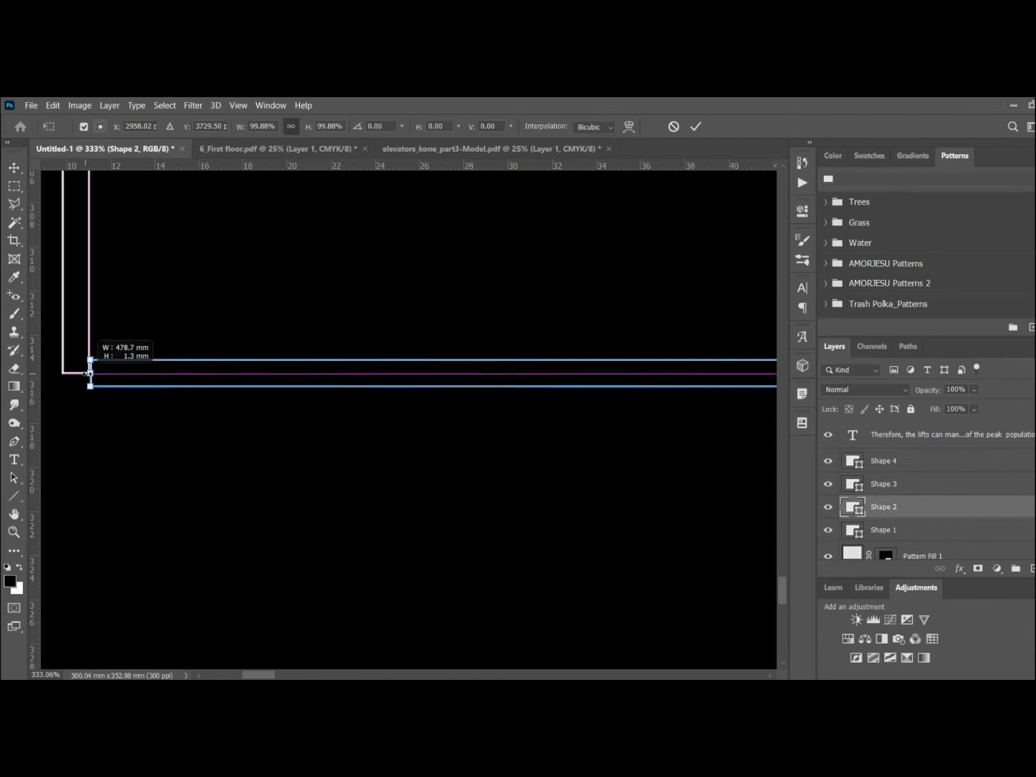
key(Return)
key(alt+bracketright)
key(ctrl+t)
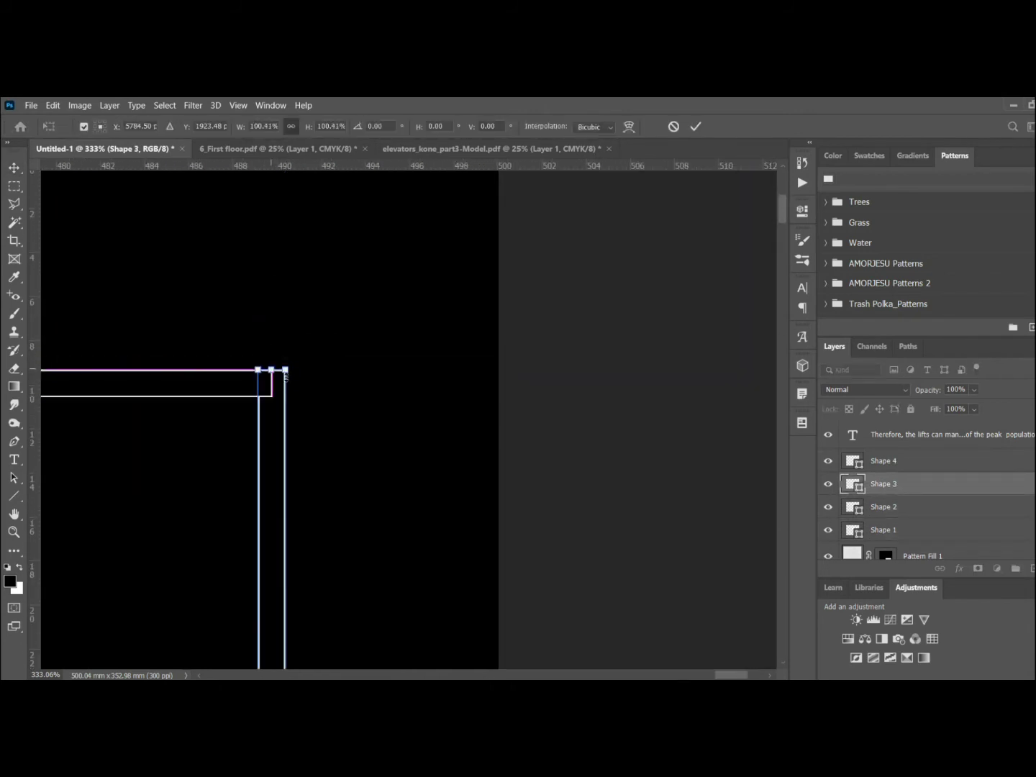
key(Return)
key(alt+bracketright)
key(ctrl+0)
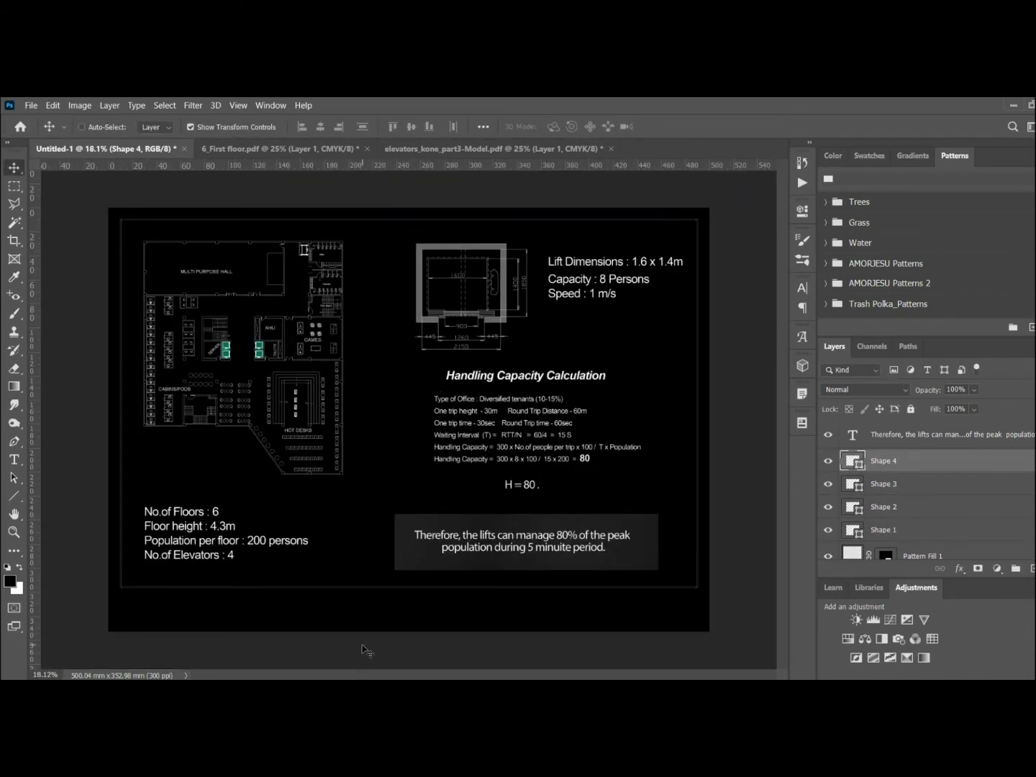
Hide the Invert 1 adjustment layer to show dark drawings on white.
key(Return)
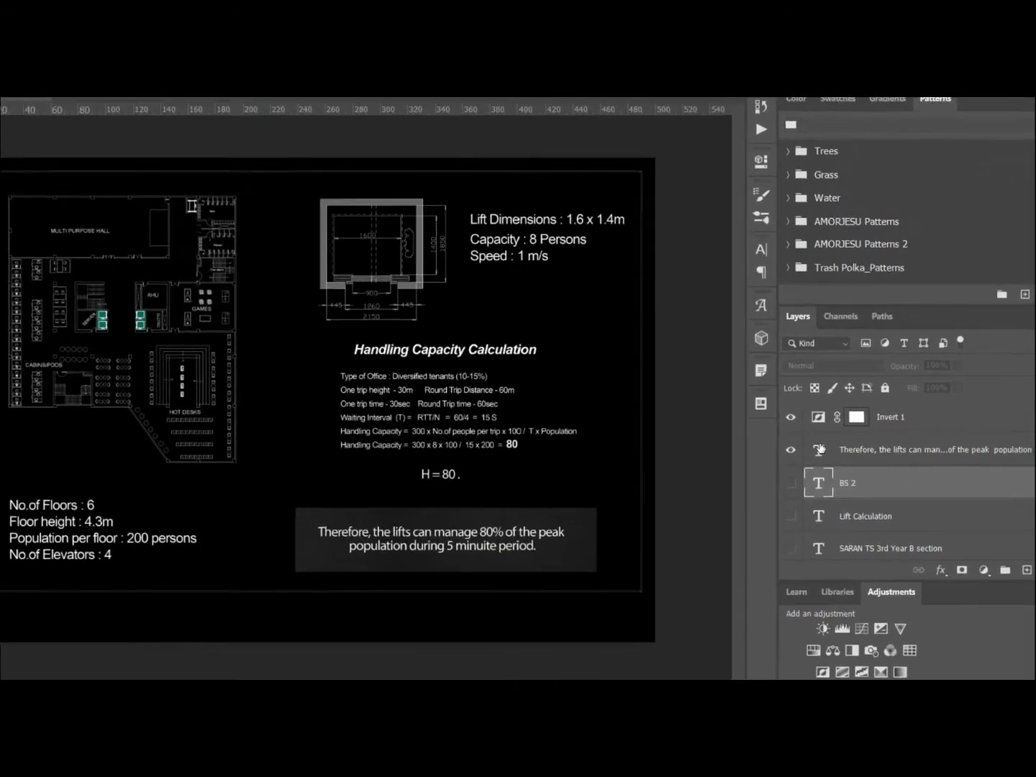
click(792, 418)
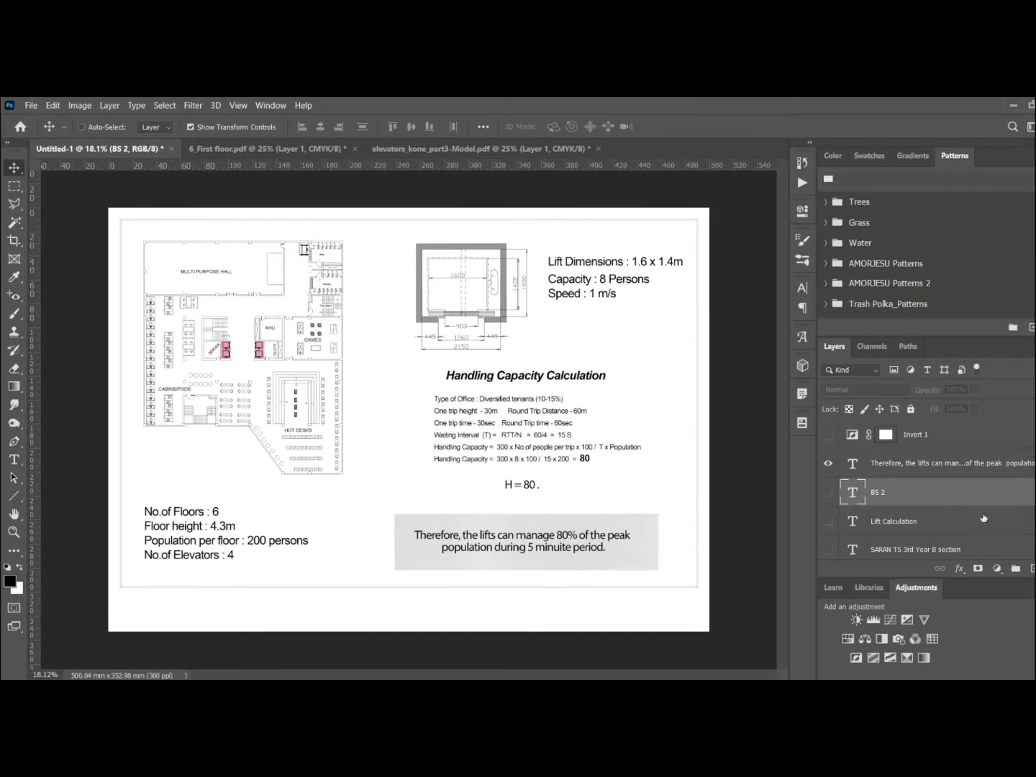
Add a parchment-textured Pattern Fill layer over the sheet.
click(998, 569)
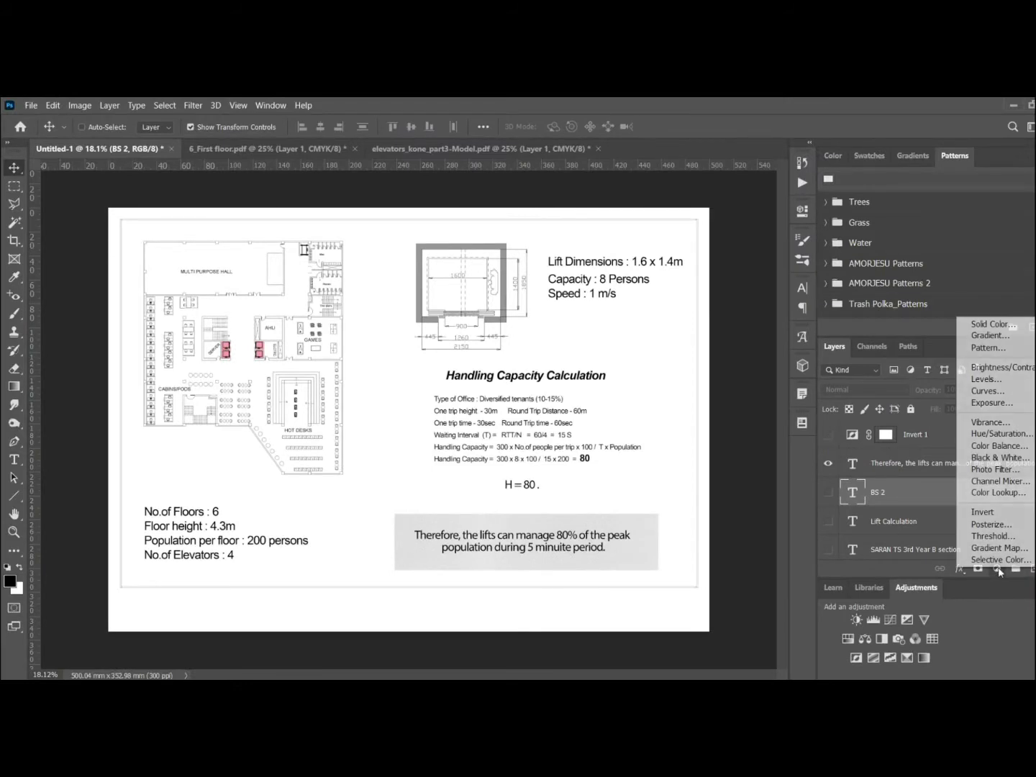
click(913, 461)
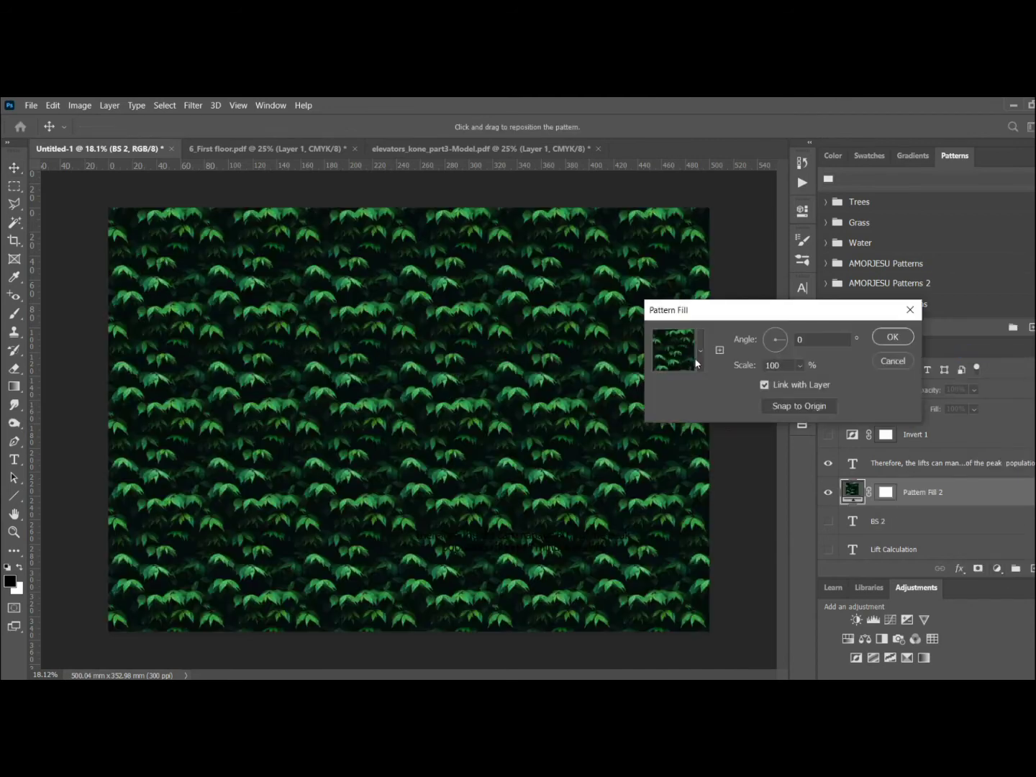
click(700, 351)
scroll(648, 424, up, 5)
scroll(643, 421, up, 5)
click(619, 432)
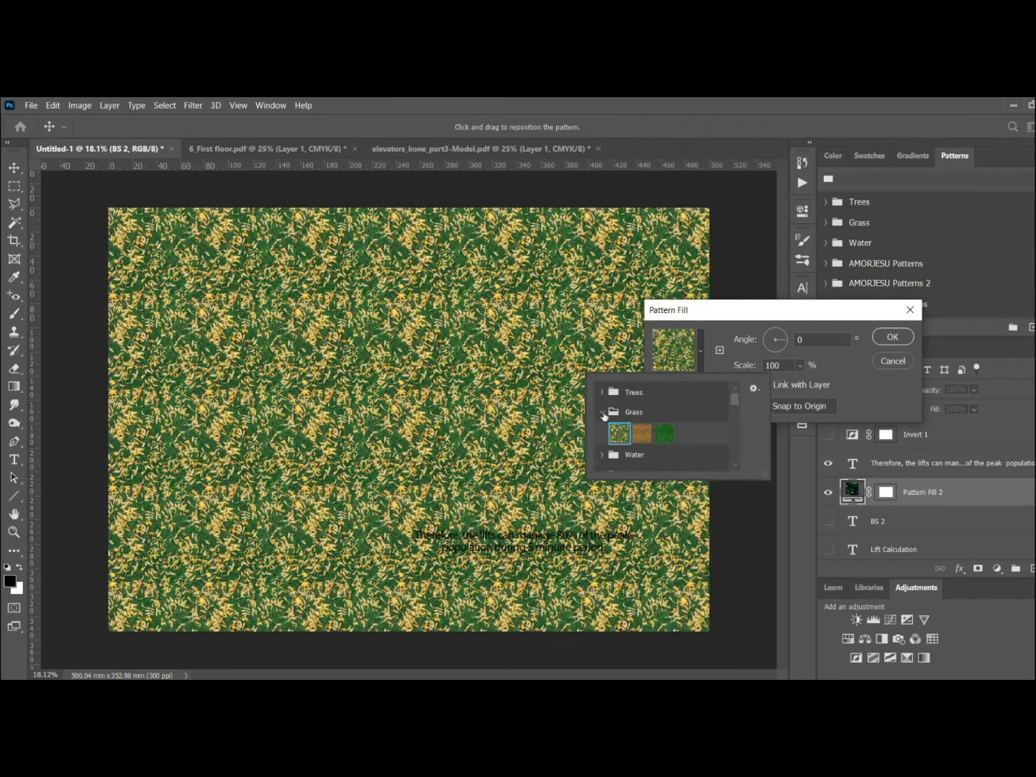
scroll(620, 432, down, 3)
scroll(613, 433, down, 2)
click(599, 436)
click(709, 457)
scroll(647, 432, down, 1)
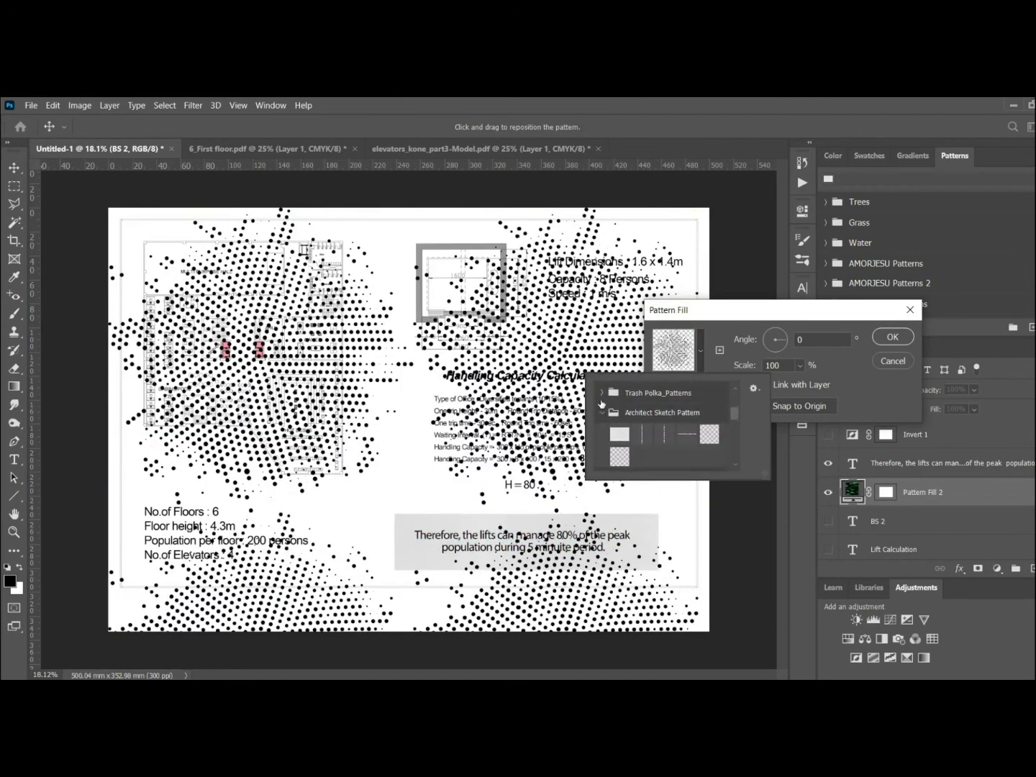
click(710, 424)
click(620, 447)
click(892, 337)
Move the pattern fill beneath the drawings and lower its opacity.
scroll(929, 489, down, 3)
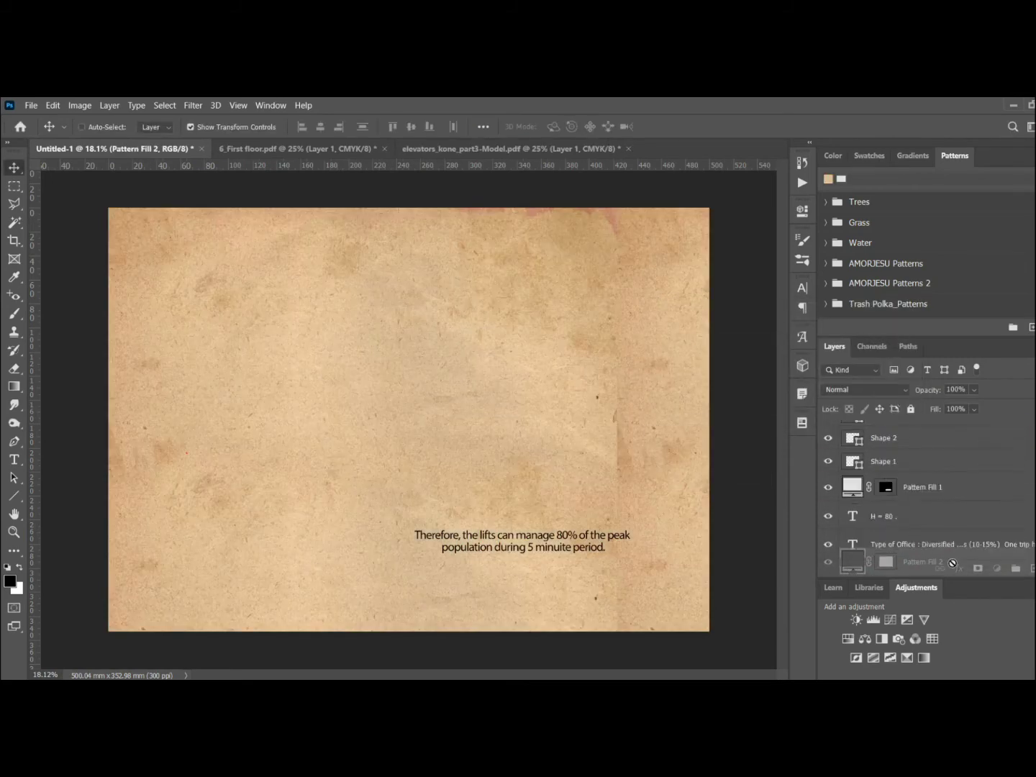
drag(921, 489, 949, 542)
drag(975, 391, 958, 407)
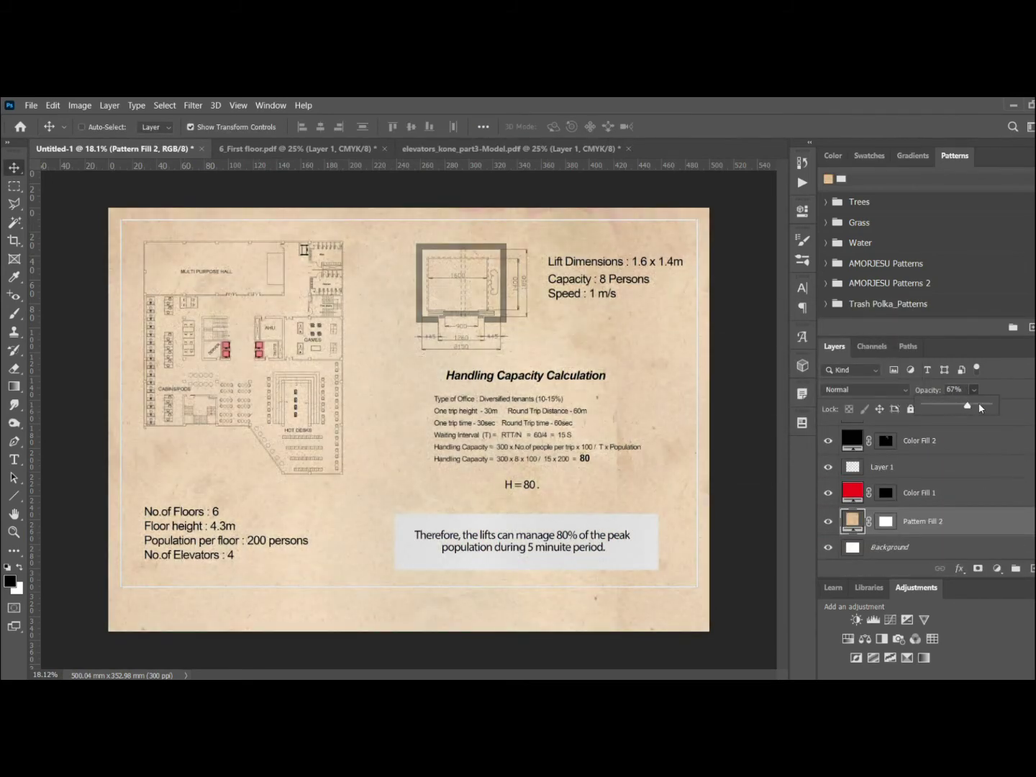
Switch the background fill to a grey paper pattern and adjust its angle.
double_click(852, 522)
click(701, 351)
click(619, 453)
scroll(662, 431, down, 2)
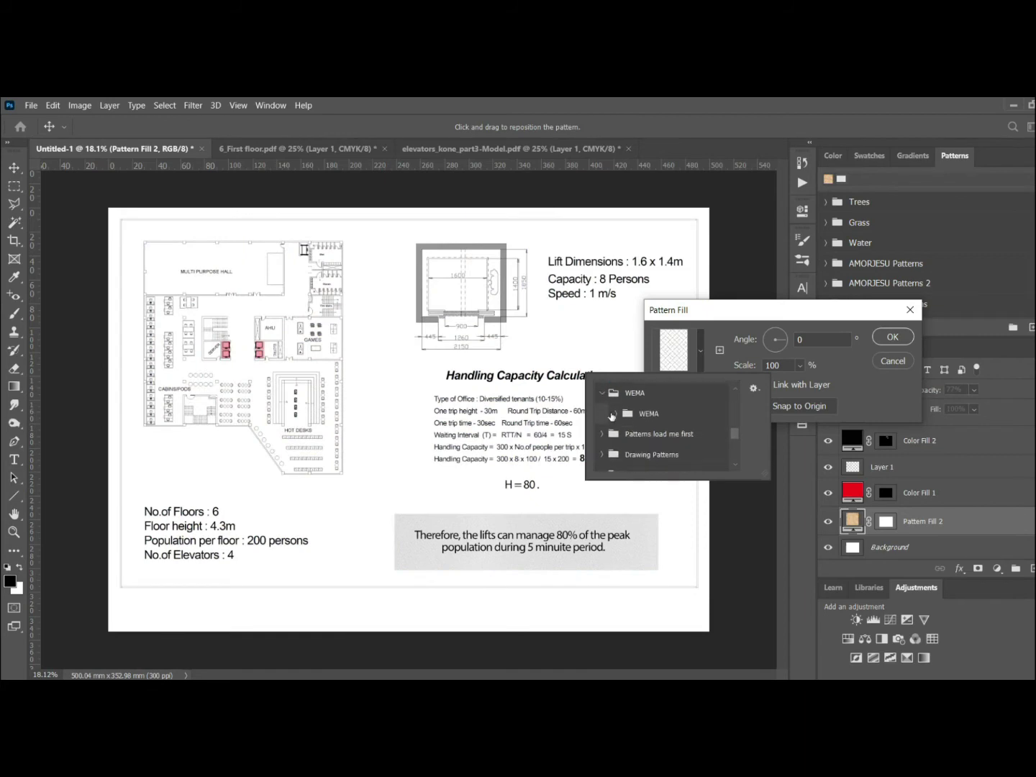
double_click(647, 446)
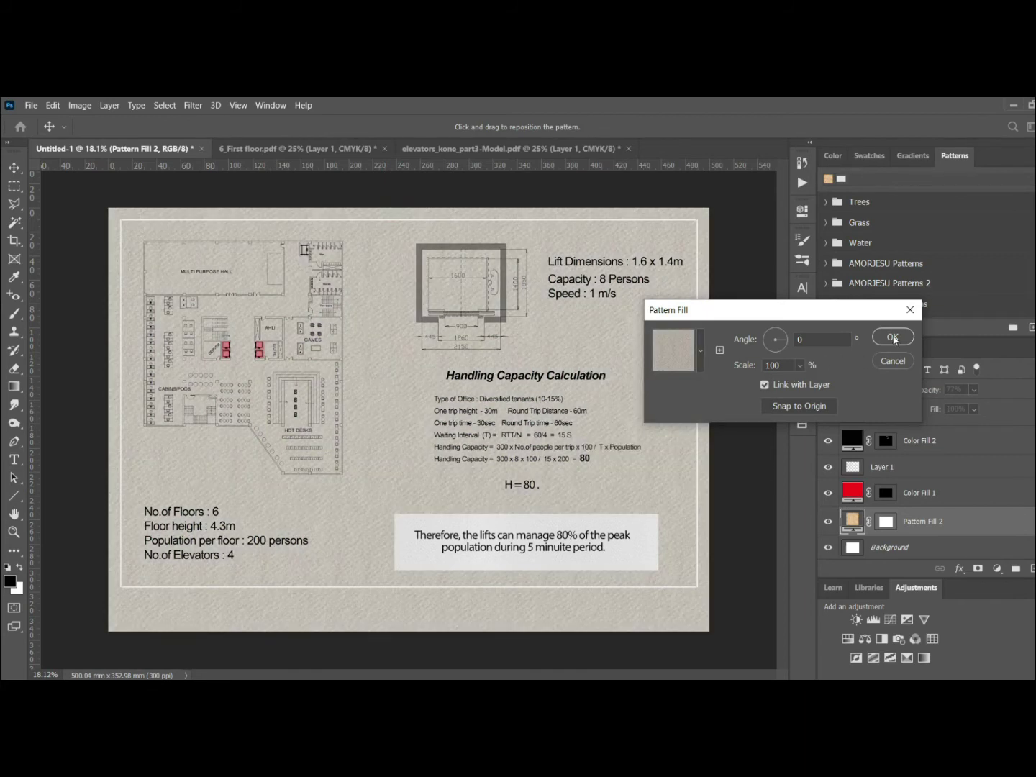
click(780, 343)
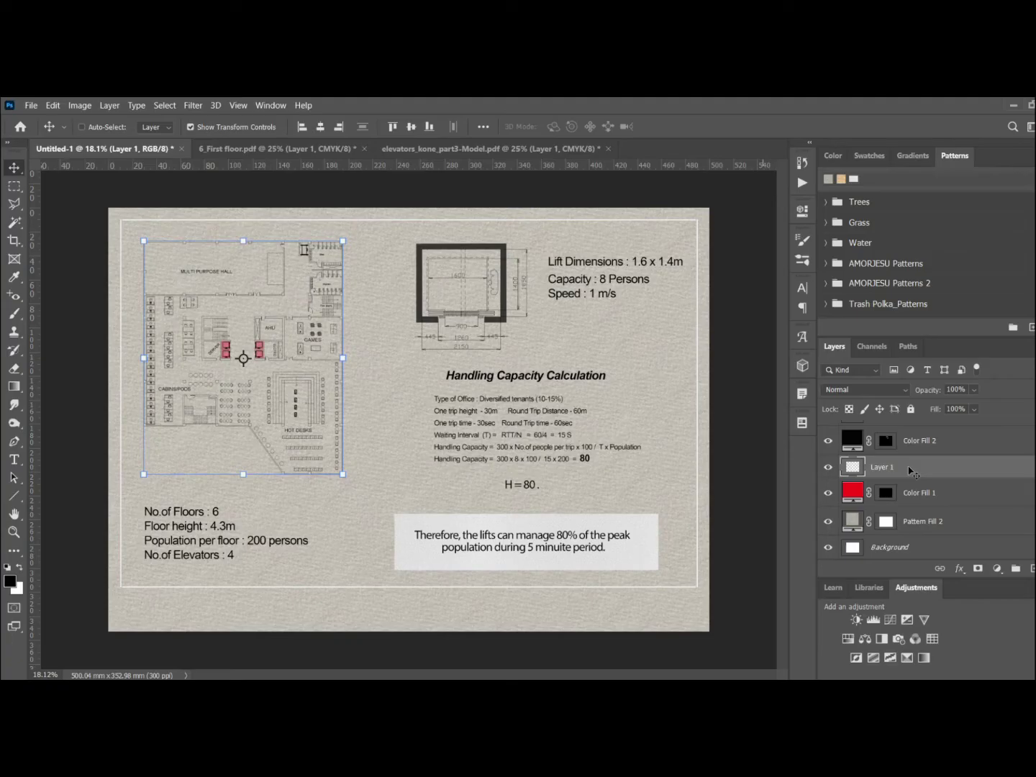
Duplicate Layer 1 twice, creating Layer 1 copy and Layer 1 copy 2.
key(ctrl+j)
right_click(911, 470)
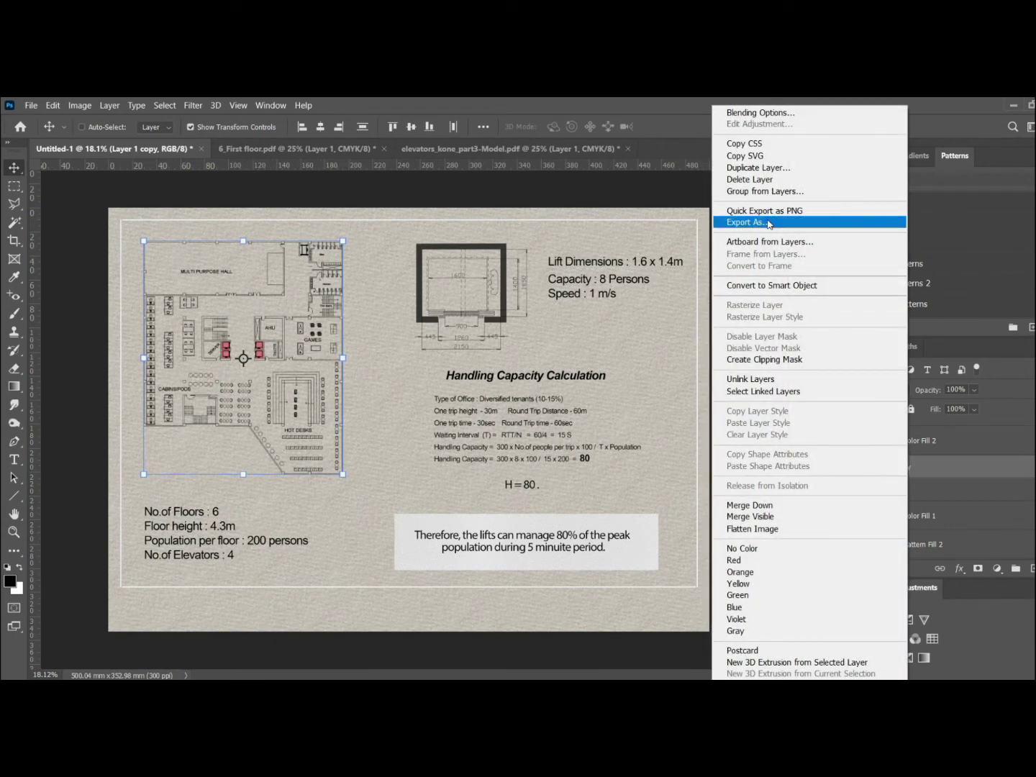
click(776, 169)
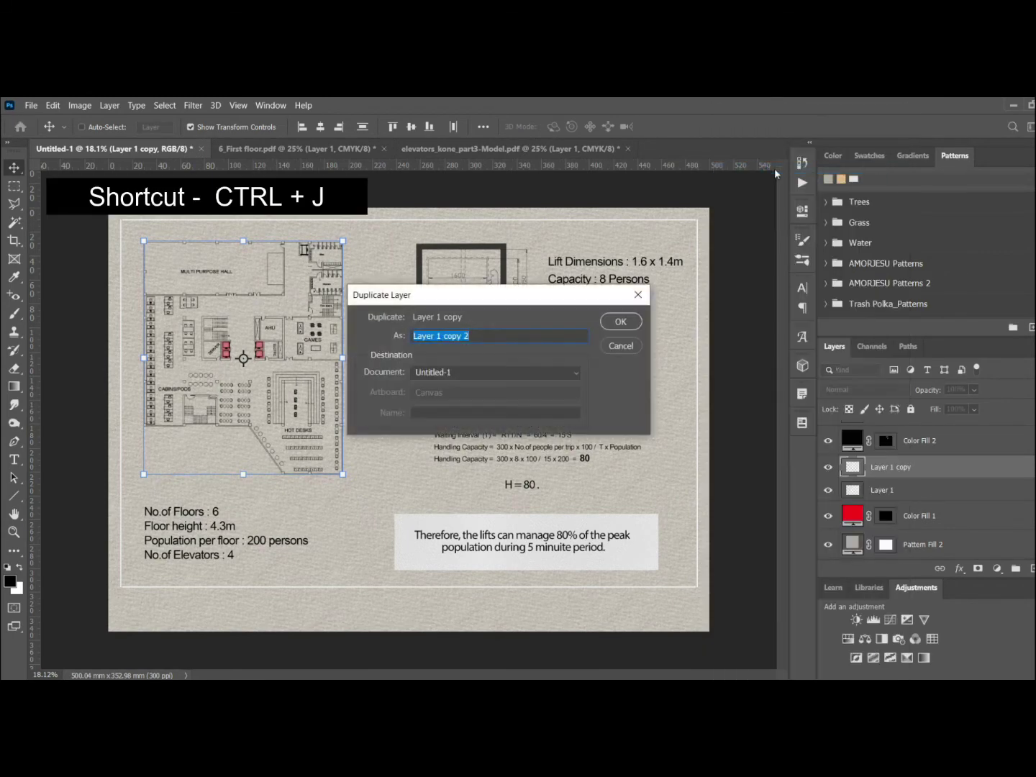
click(632, 325)
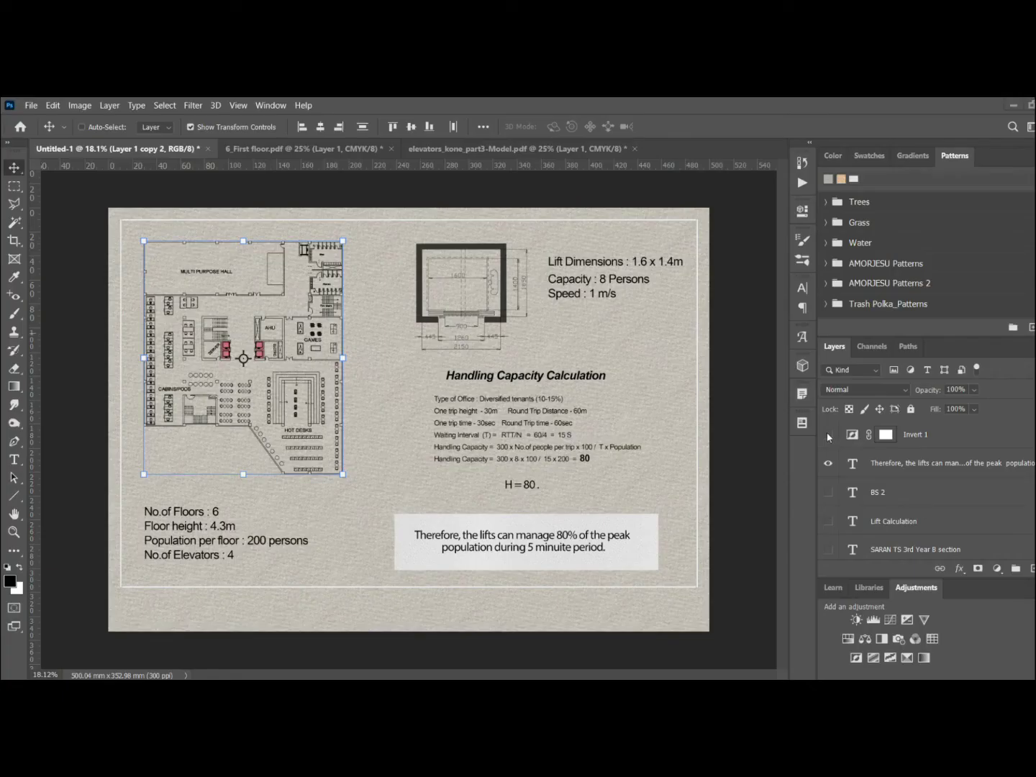
Make the Invert 1 adjustment layer visible again.
click(829, 436)
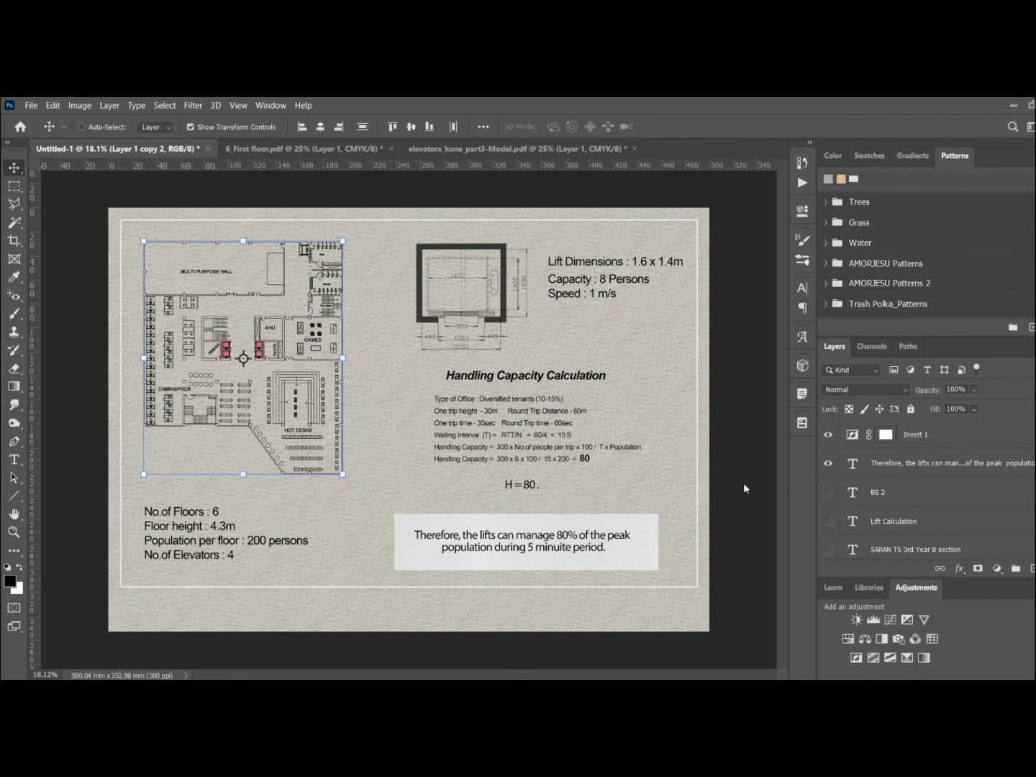